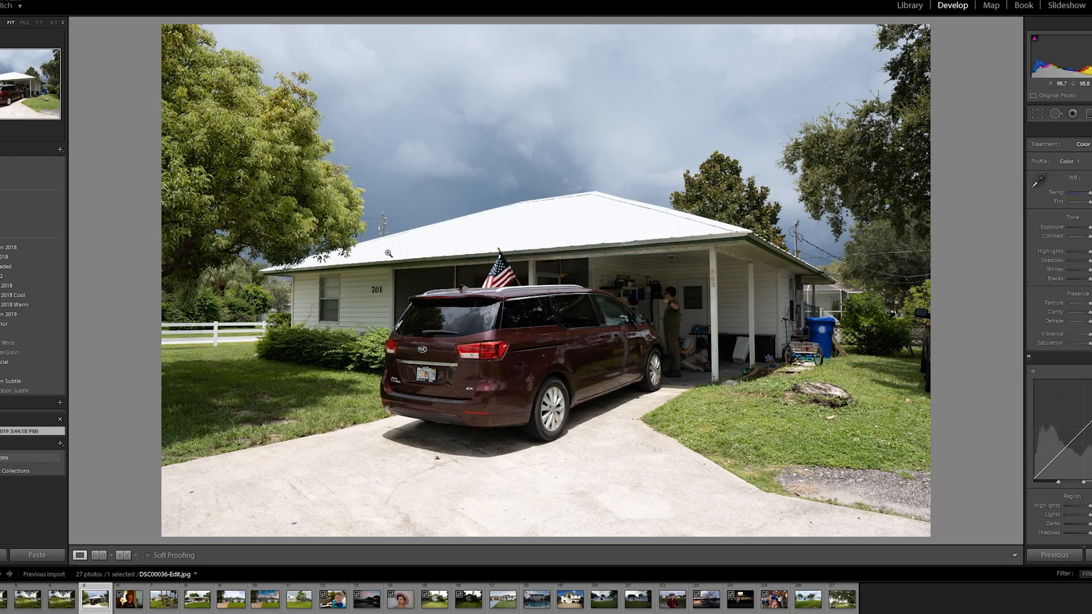
- Open a copy of the house-and-minivan photo with its Lightroom adjustments for editing in Luminar 4
left_click(615, 223)
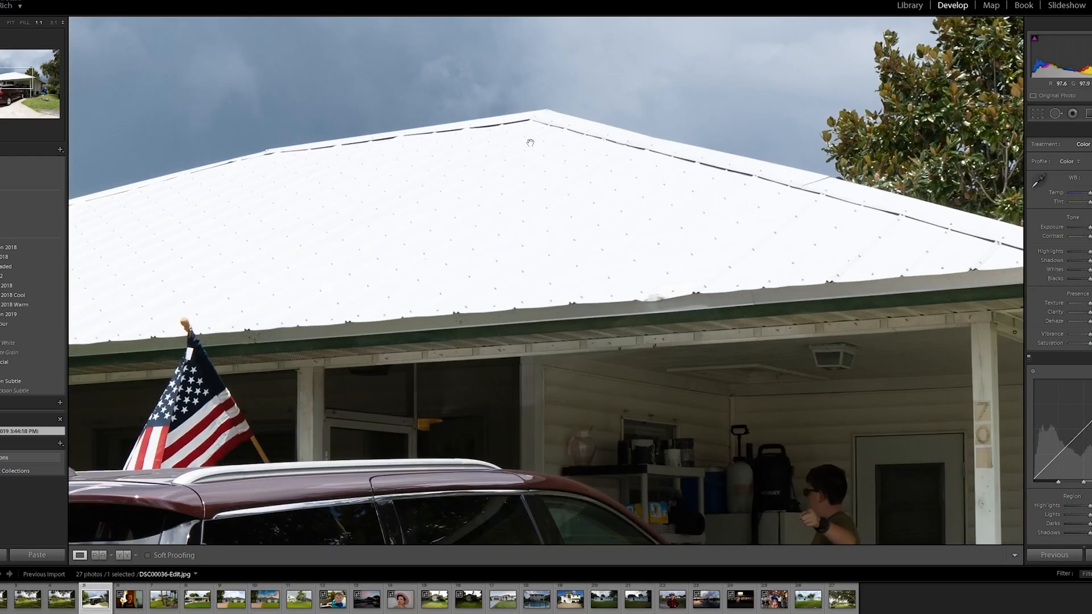
left_click(638, 235)
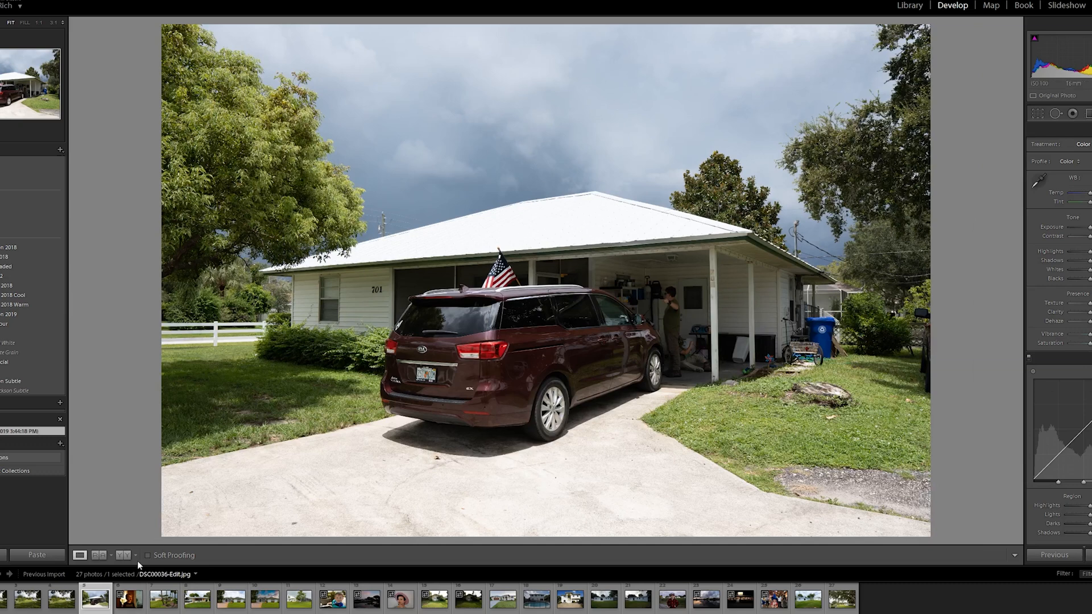
right_click(98, 599)
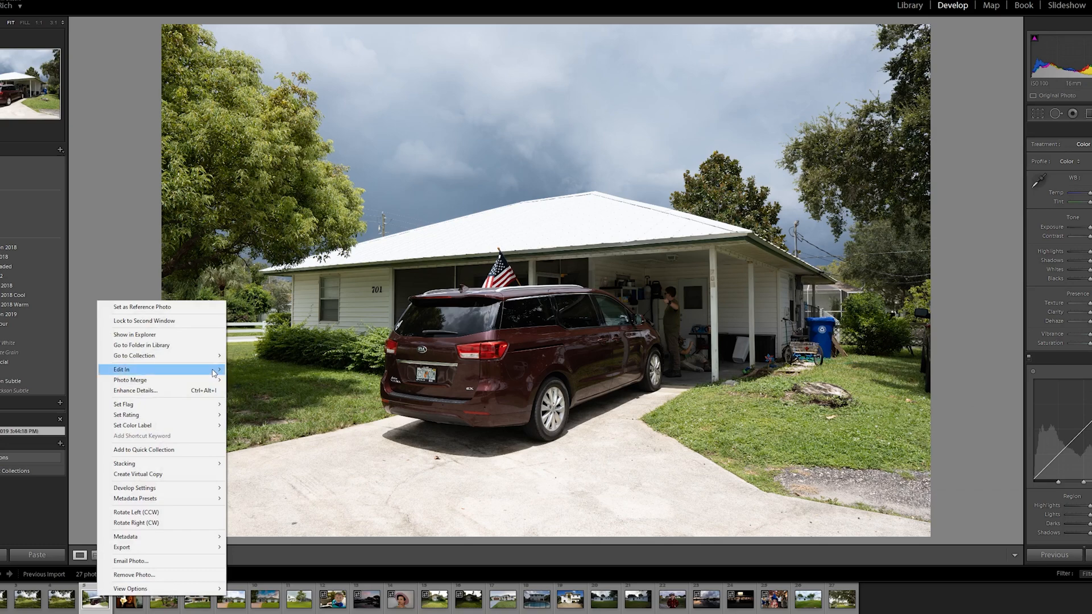
mouse_move(165, 370)
left_click(264, 395)
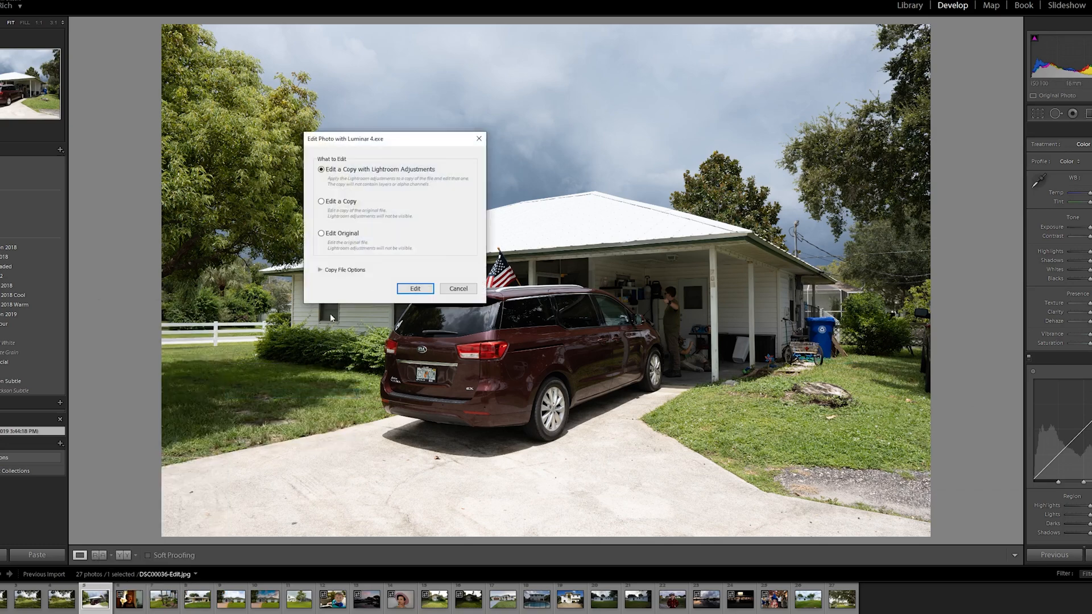
left_click(415, 289)
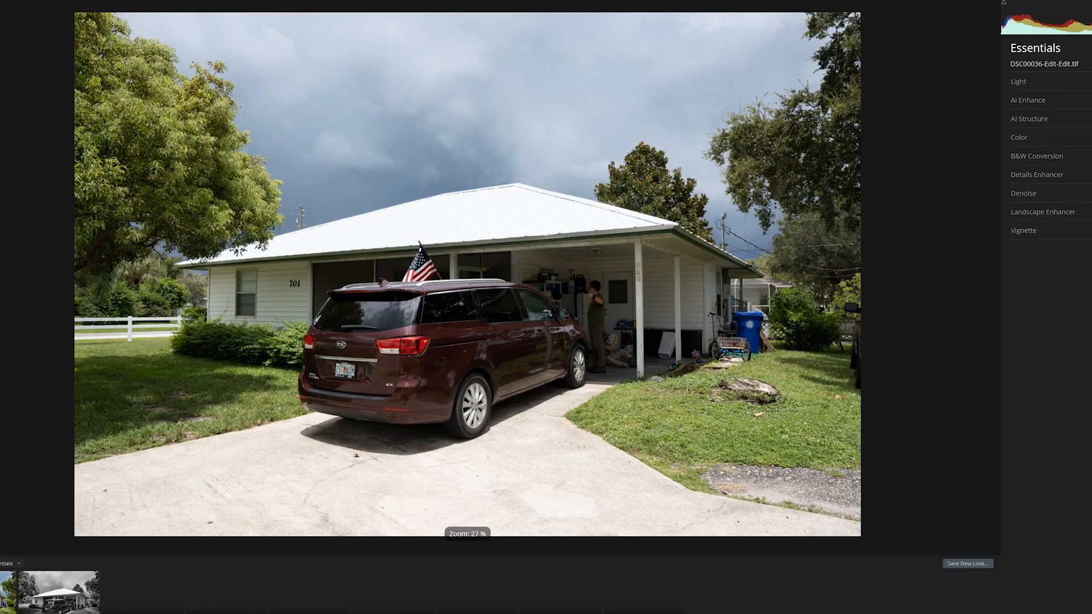
- Replace the sky with the Blue Sky 1 preset using AI Sky Replacement
left_click(1091, 149)
left_click(1051, 82)
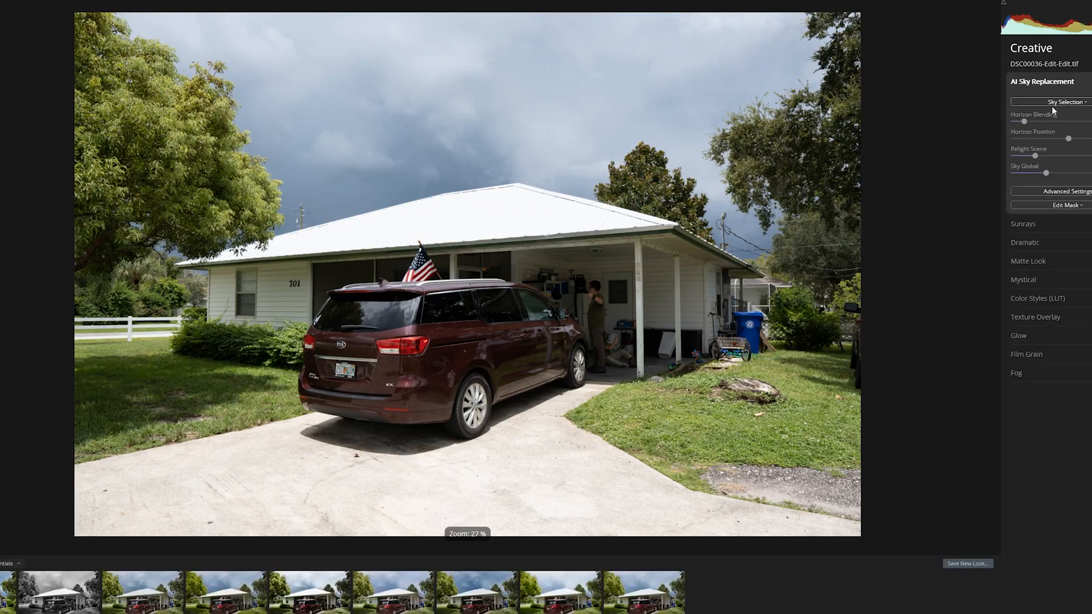
left_click(1056, 103)
left_click(1035, 147)
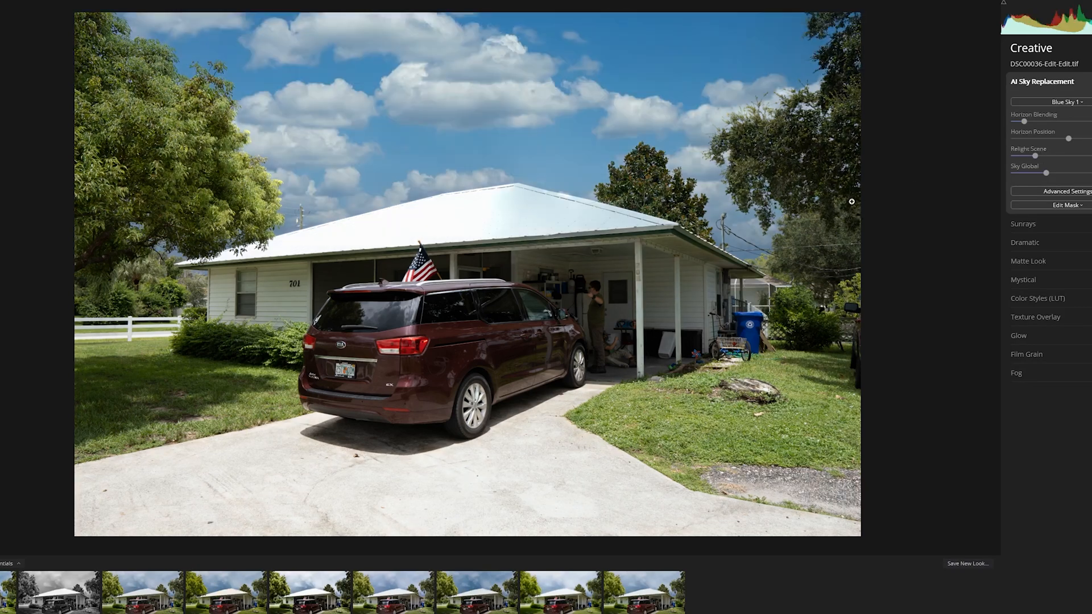
- Erase the sky replacement effect from the house's white metal roof with a mask brush at 50% opacity
left_click(157, 249)
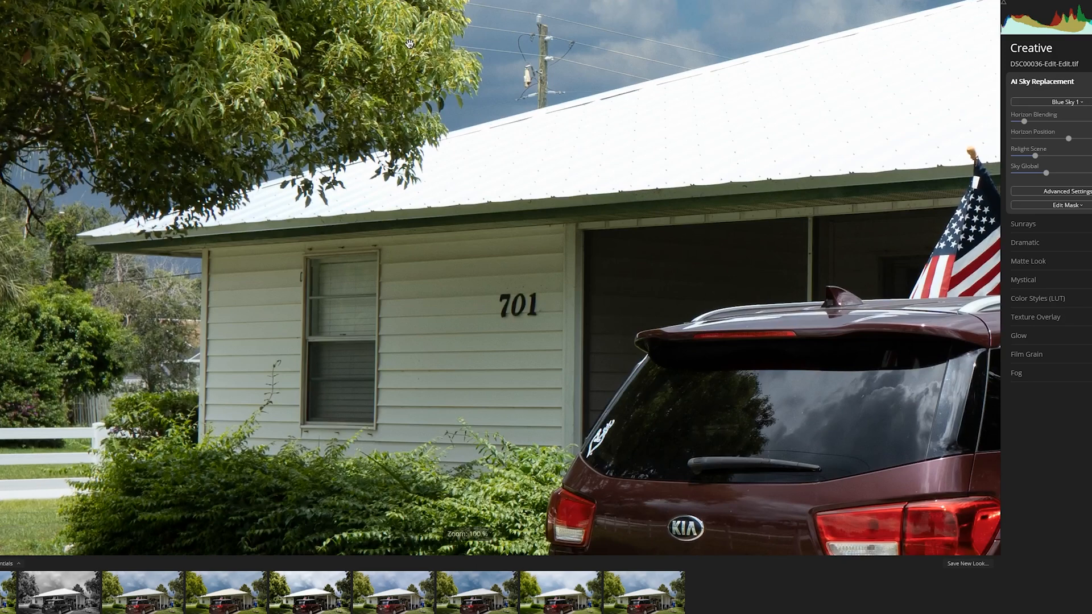
left_click_drag(409, 43, 349, 398)
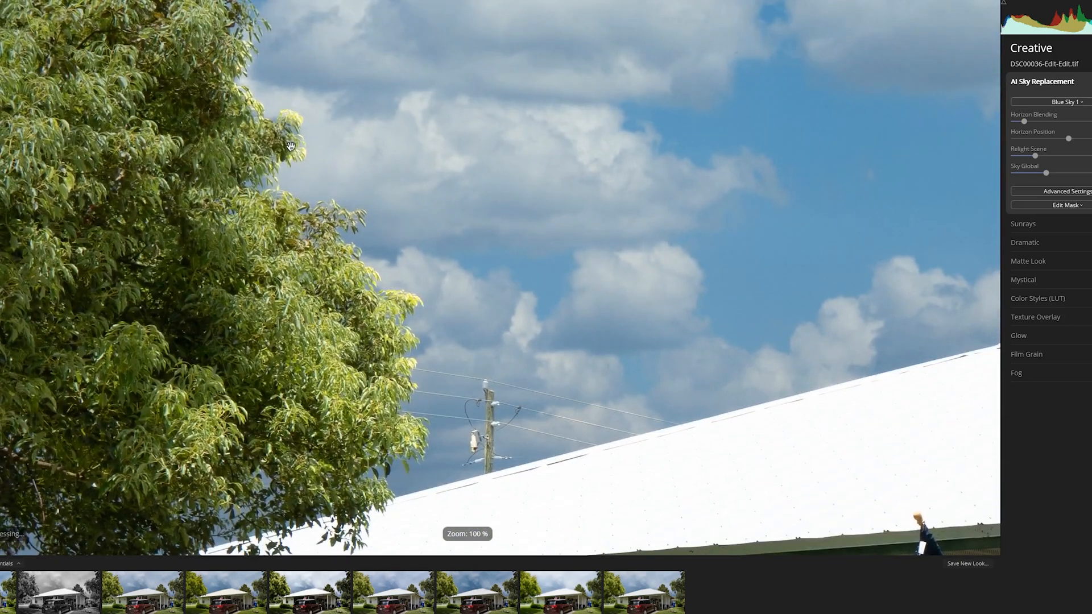
left_click_drag(579, 260, 341, 136)
left_click_drag(771, 302, 318, 206)
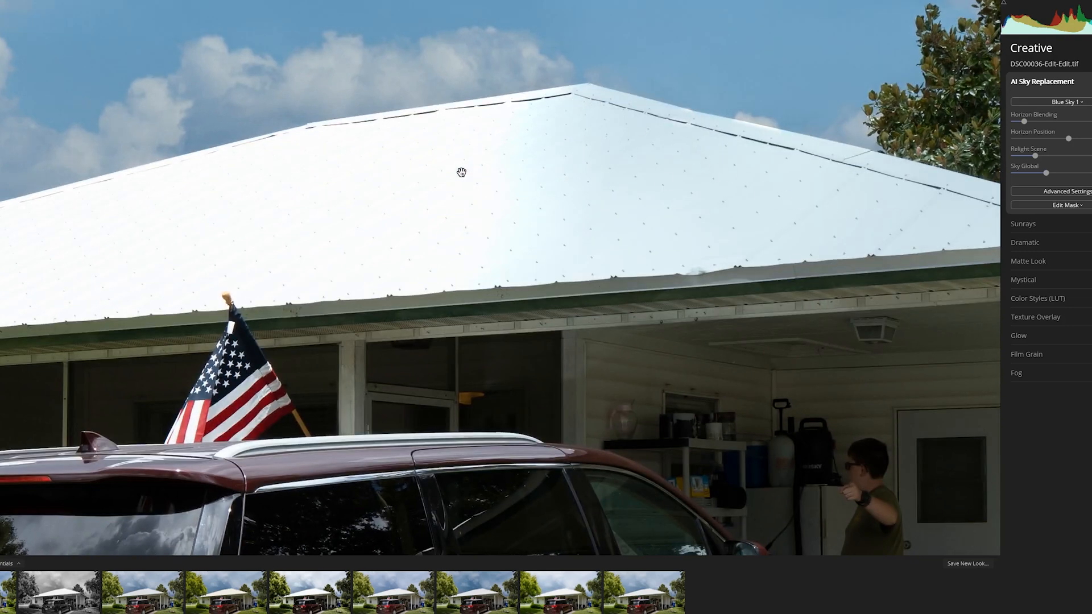
left_click(525, 188)
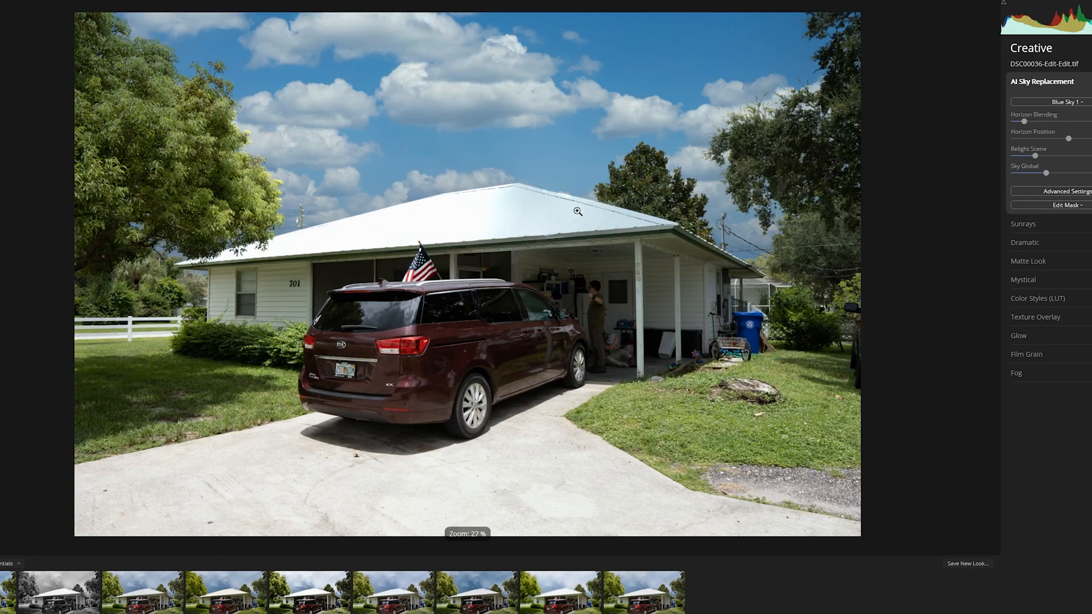
left_click(1068, 206)
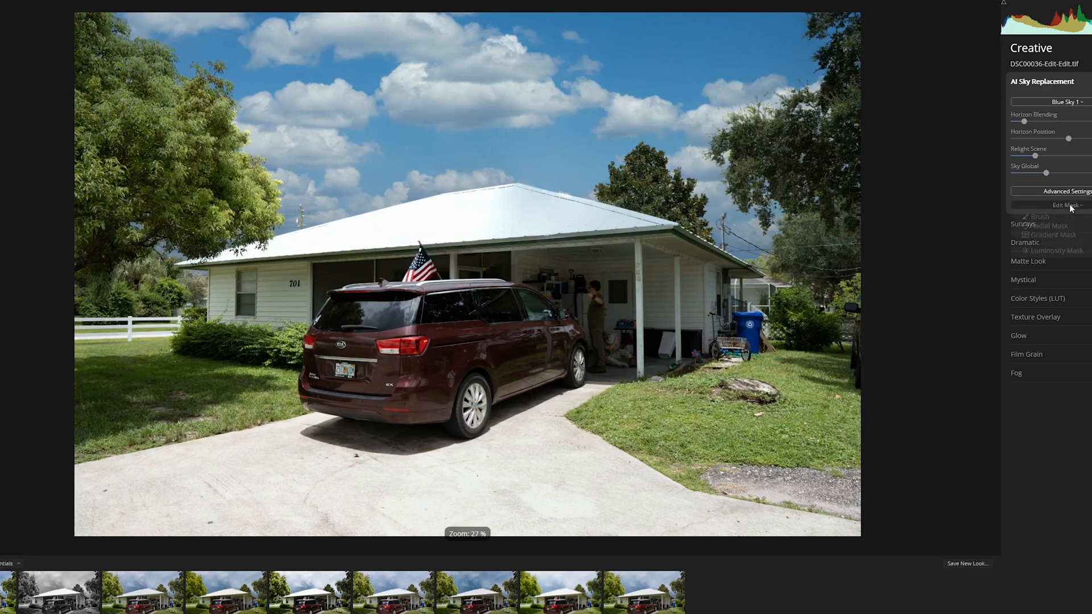
left_click(1058, 218)
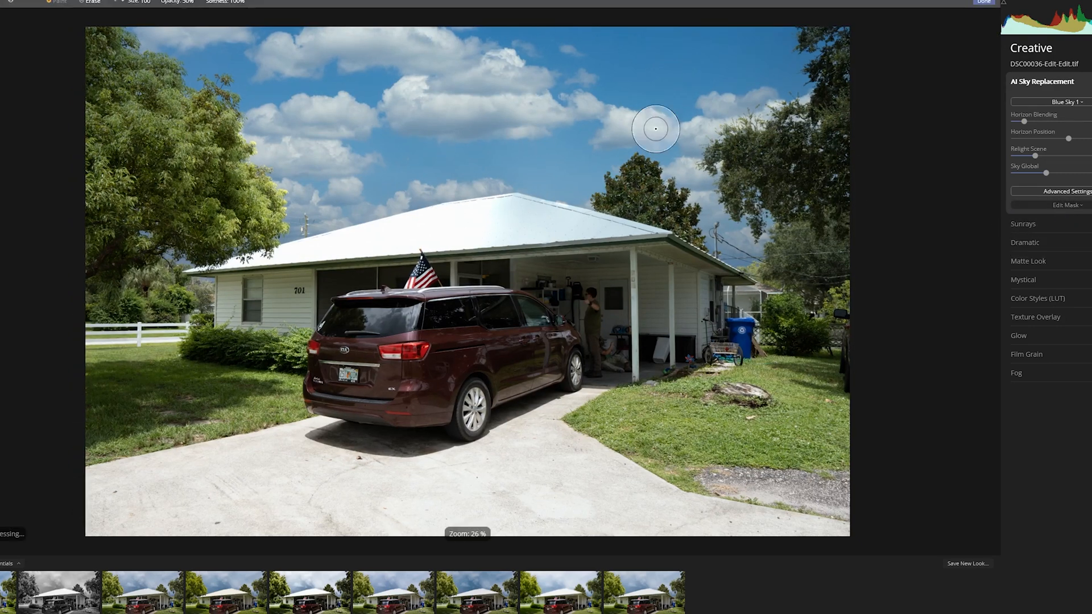
left_click(91, 3)
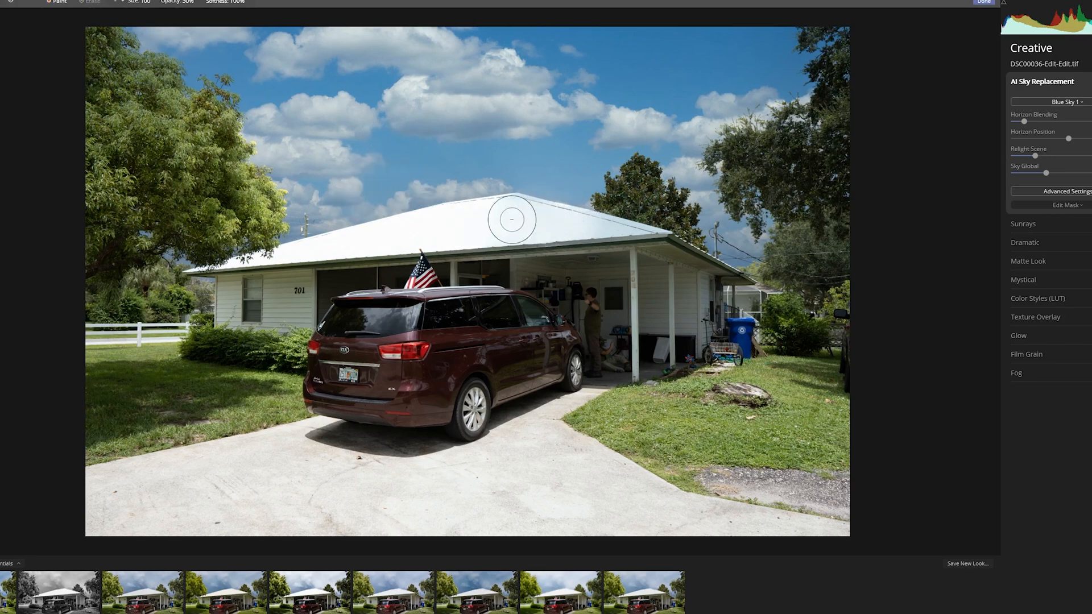
mouse_move(512, 219)
left_mouse_down()
mouse_move(636, 238)
mouse_move(518, 200)
mouse_move(556, 231)
mouse_move(653, 234)
mouse_move(641, 232)
mouse_move(649, 243)
left_mouse_up()
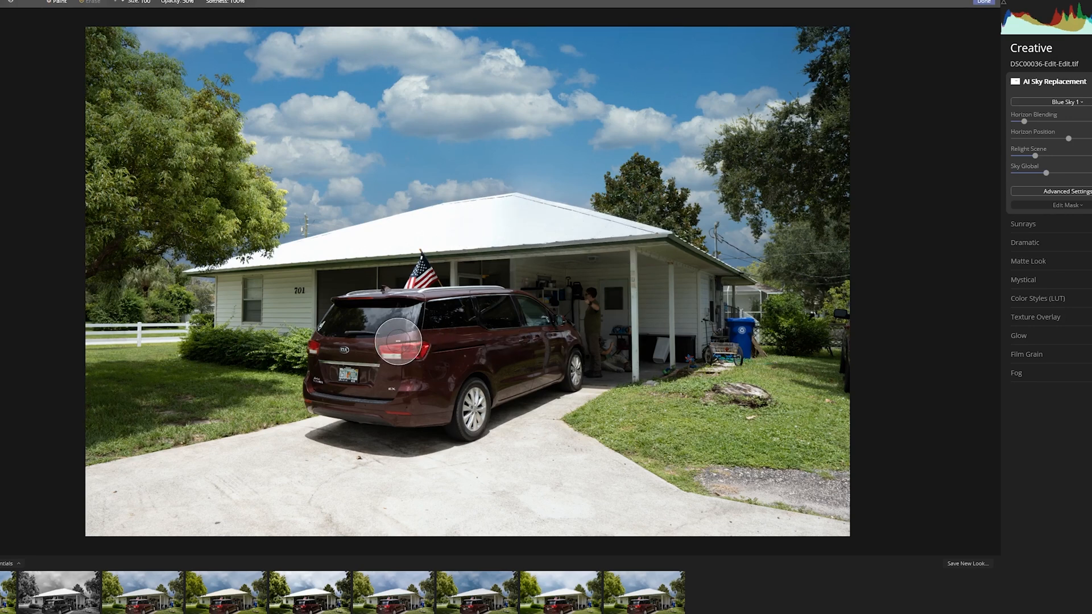
left_click(986, 3)
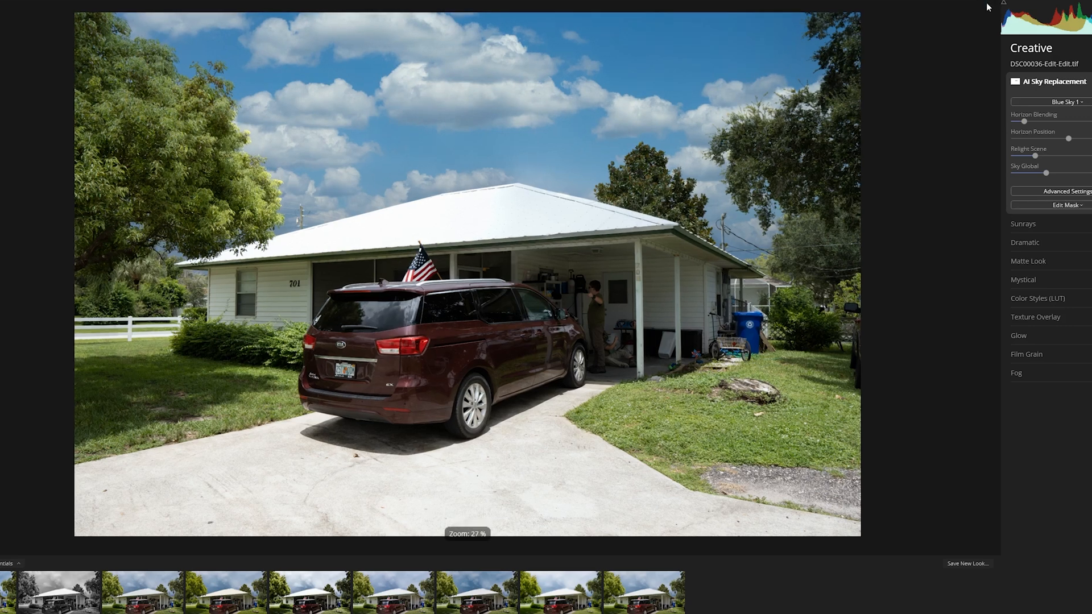
- Examine the corrected roof and the tree edges against the new sky at 100% zoom
left_click(516, 223)
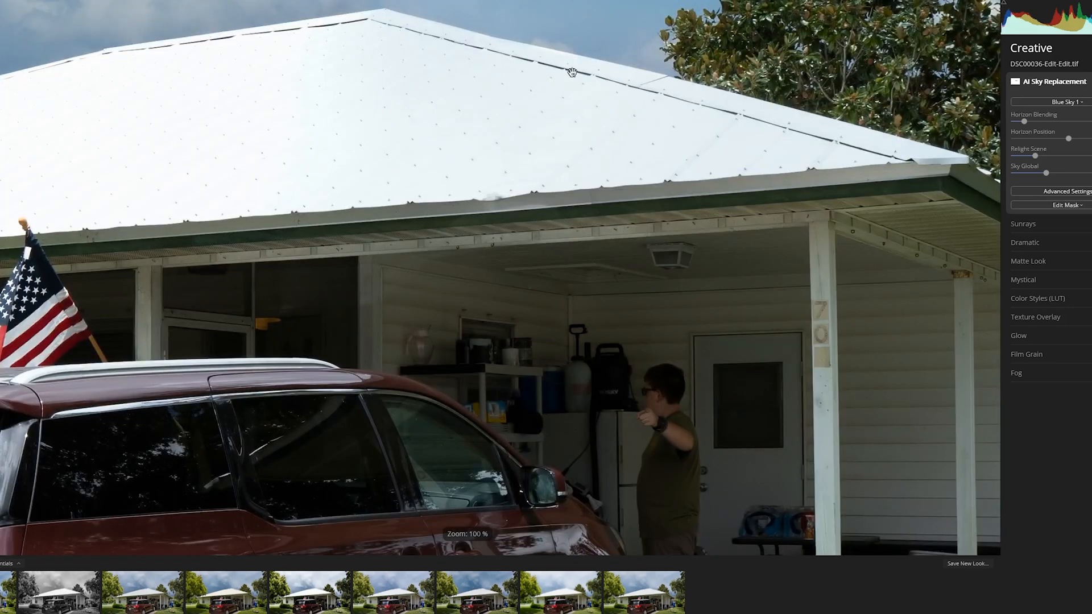
left_click(404, 90)
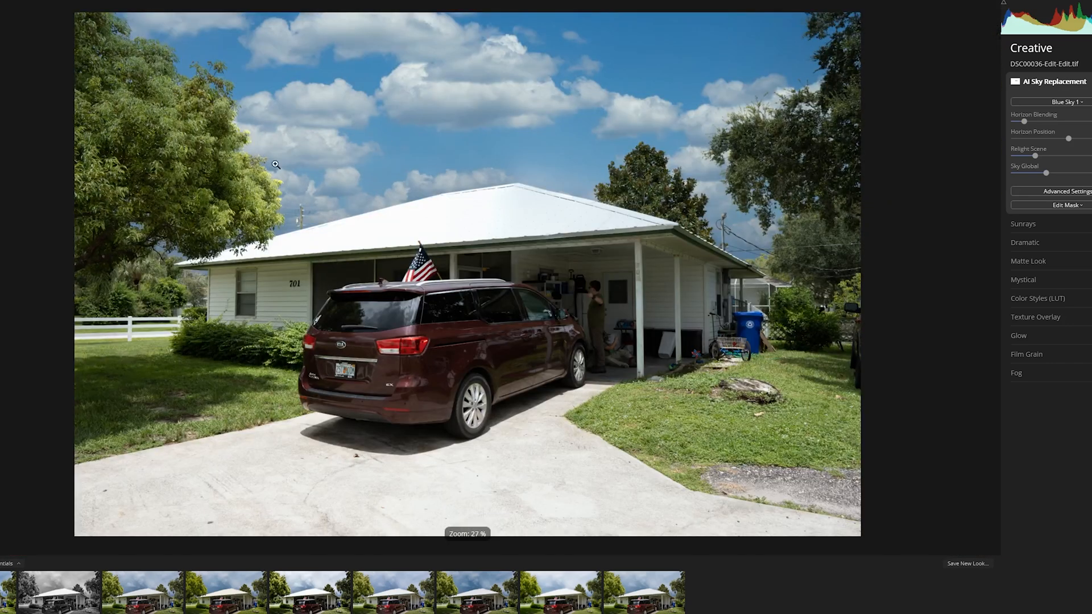
left_click(197, 68)
left_click_drag(113, 82, 226, 294)
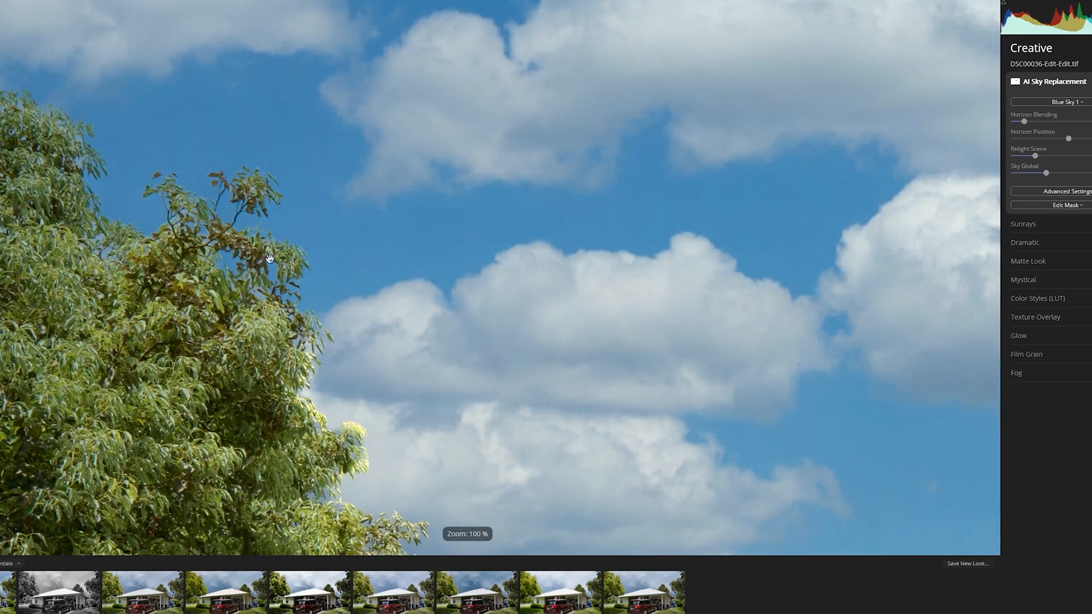
left_click_drag(116, 190, 473, 191)
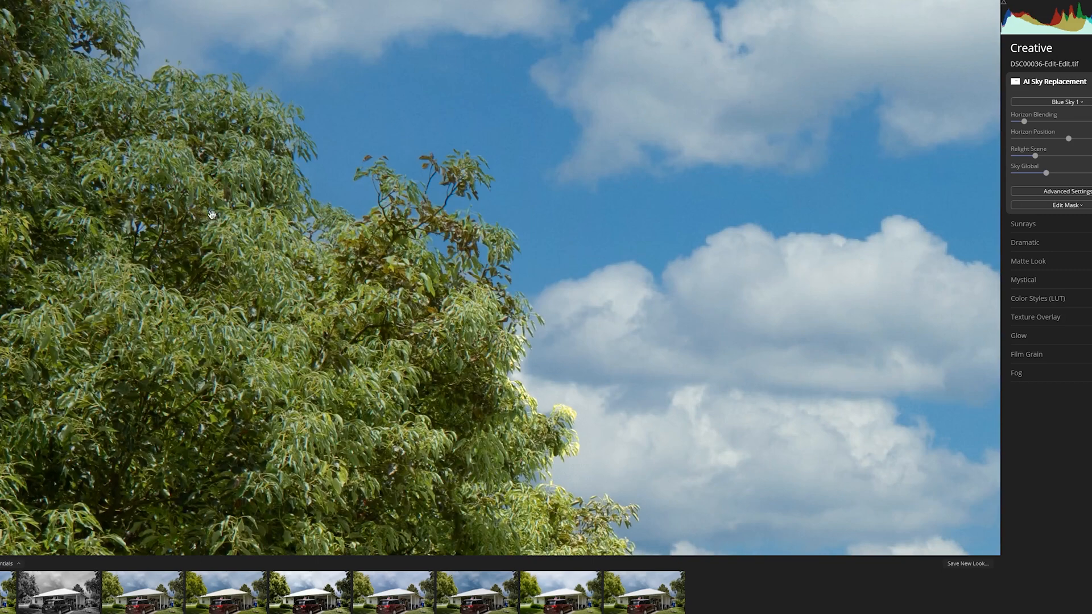
left_click_drag(790, 278, 409, 224)
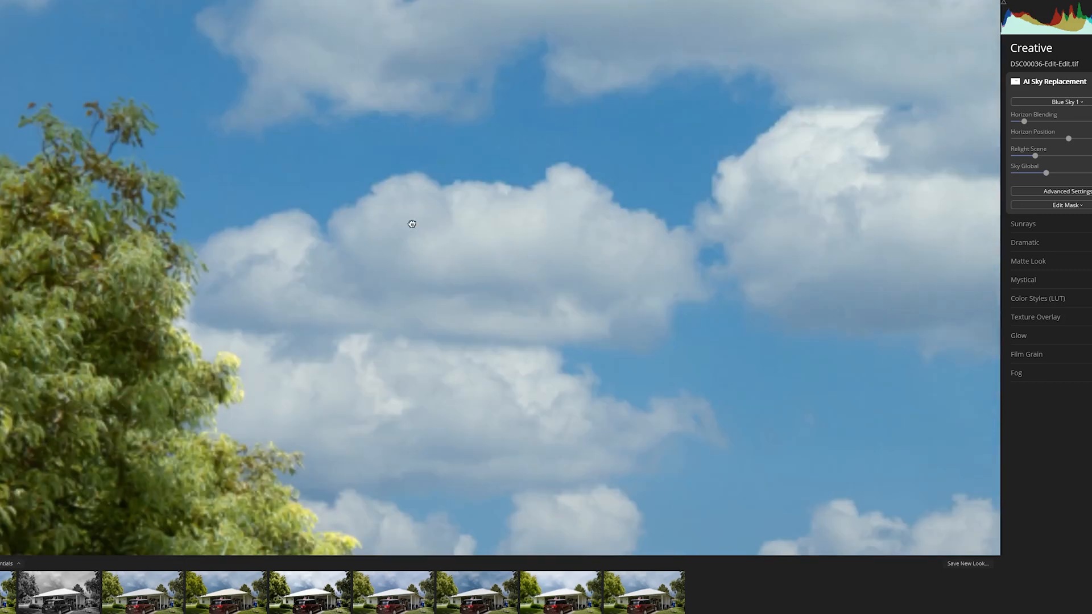
left_click_drag(669, 204, 248, 191)
left_click_drag(598, 371, 170, 156)
left_click_drag(660, 234, 301, 205)
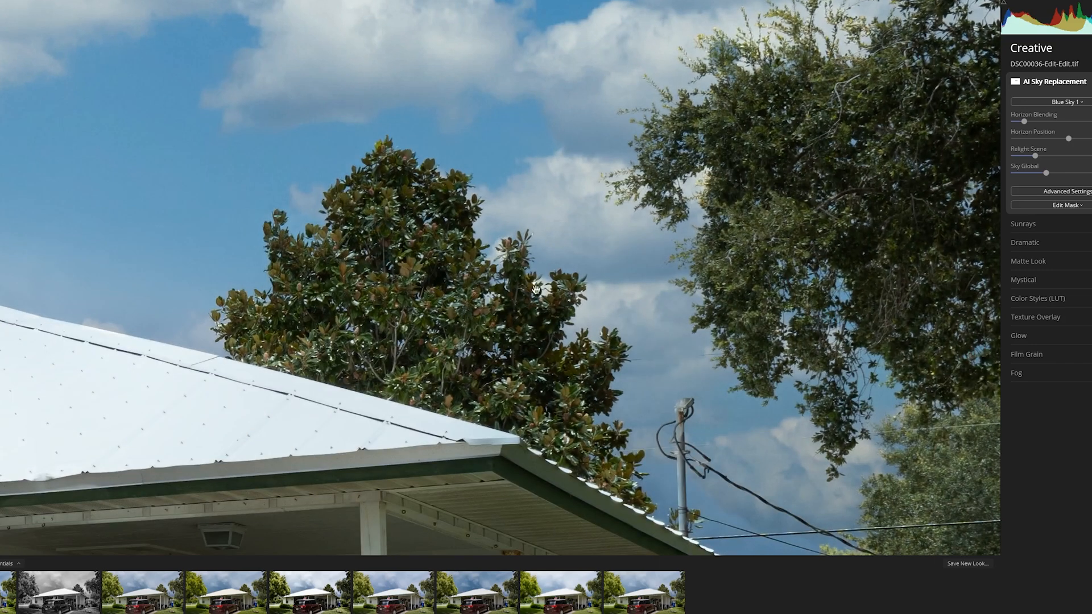
left_click_drag(705, 279, 427, 288)
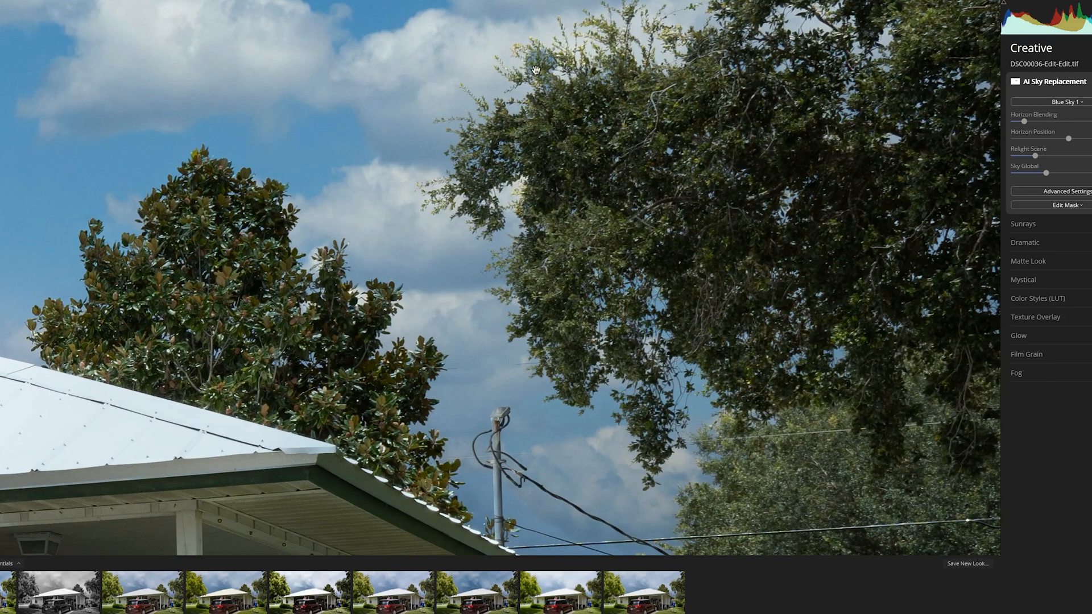
- Try flipping the replacement sky in the advanced sky settings and switch the flip back off
left_click(1014, 191)
key("ctrl+0")
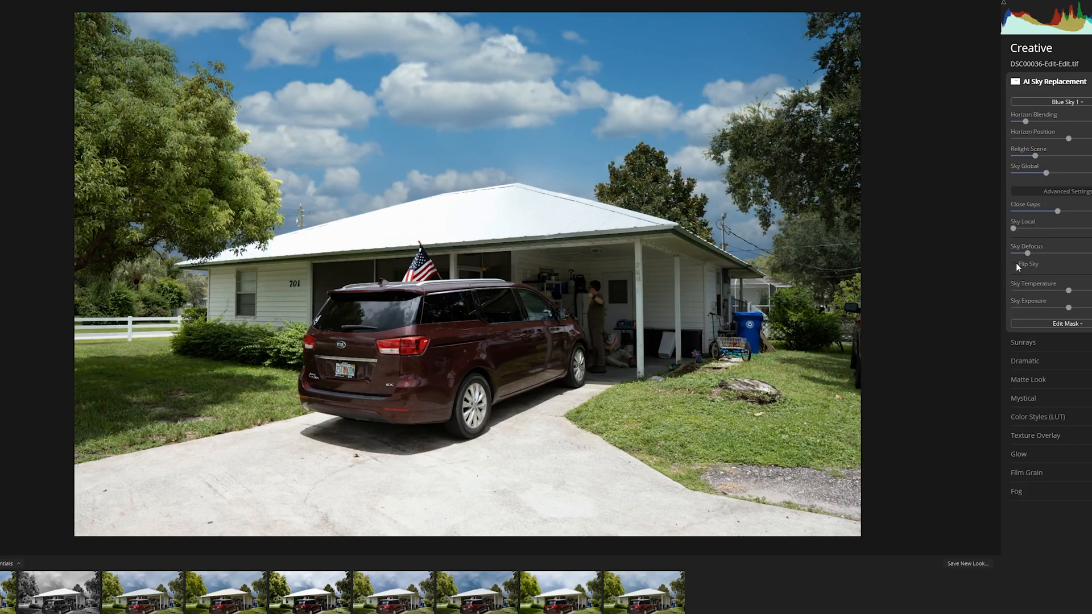
left_click(1014, 264)
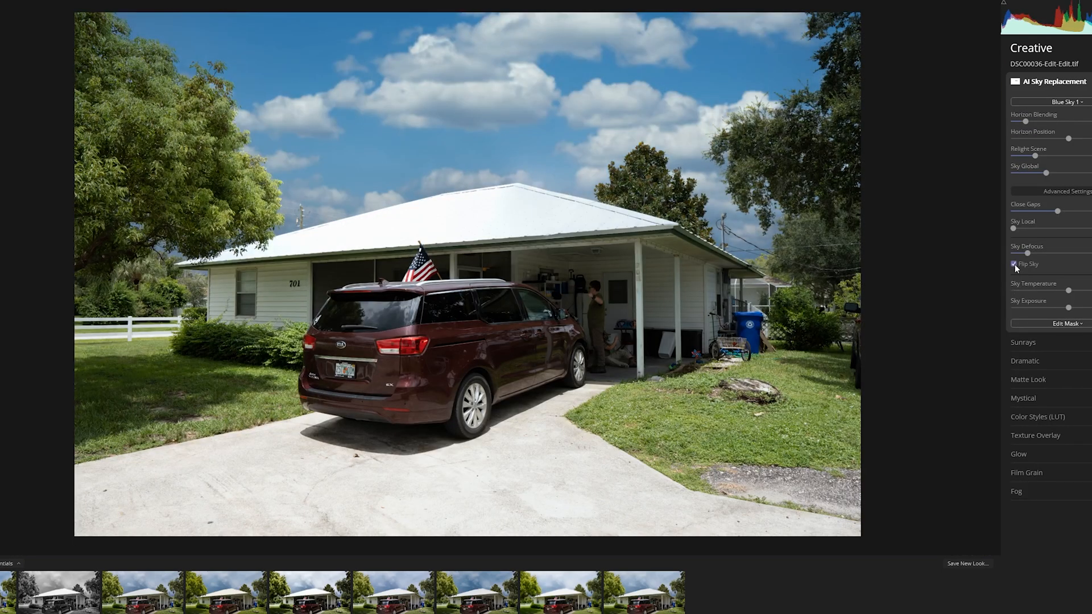
left_click(1014, 265)
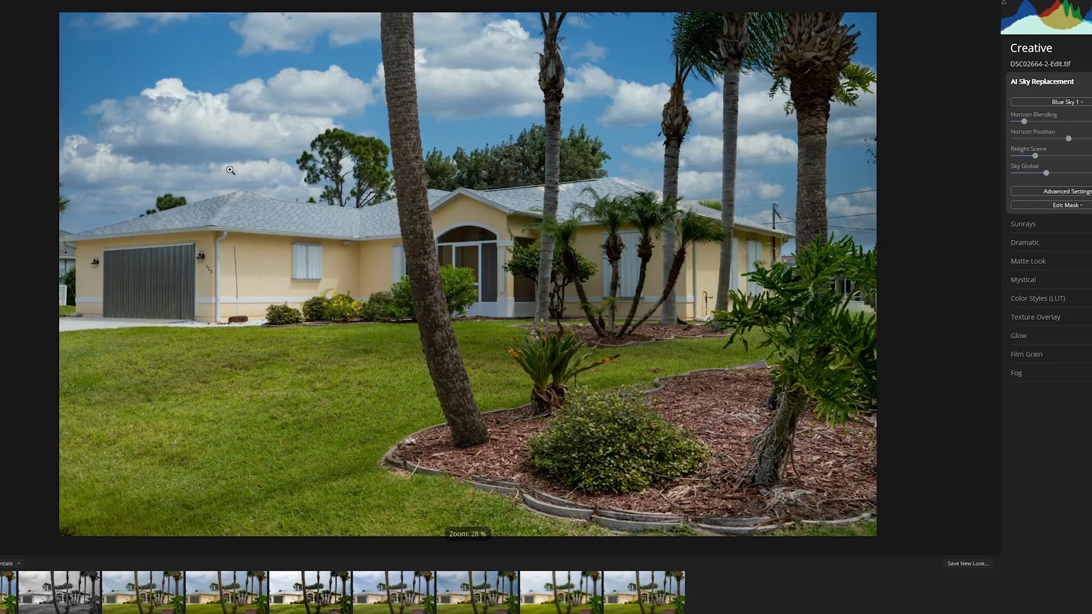
- Erase the sky replacement effect across the house's shingle roof with a mask brush at size 100, 50% opacity and 100% softness
left_click(194, 229)
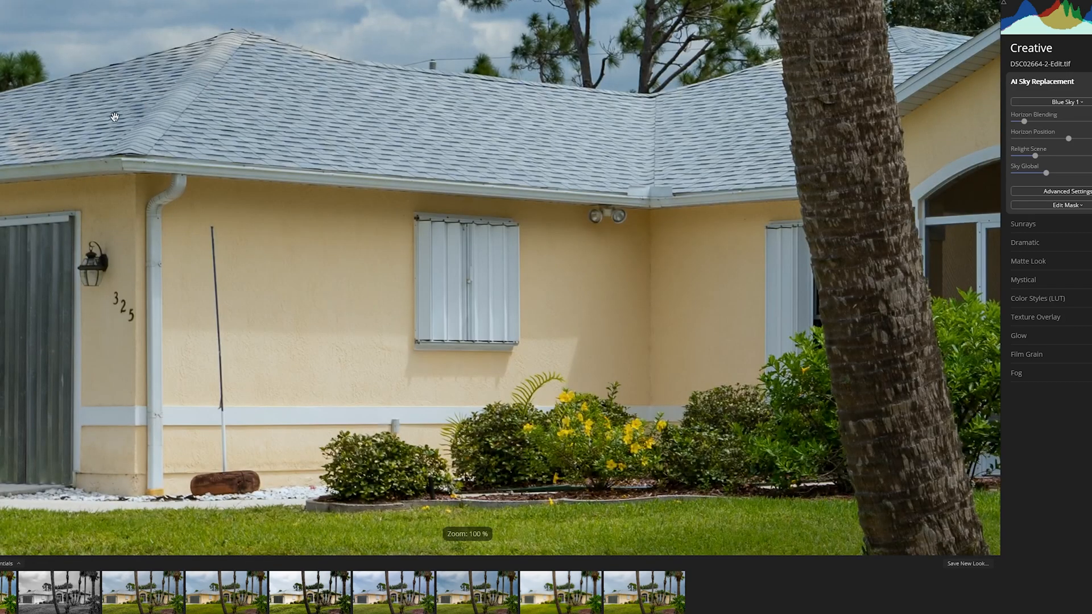
left_click(208, 116)
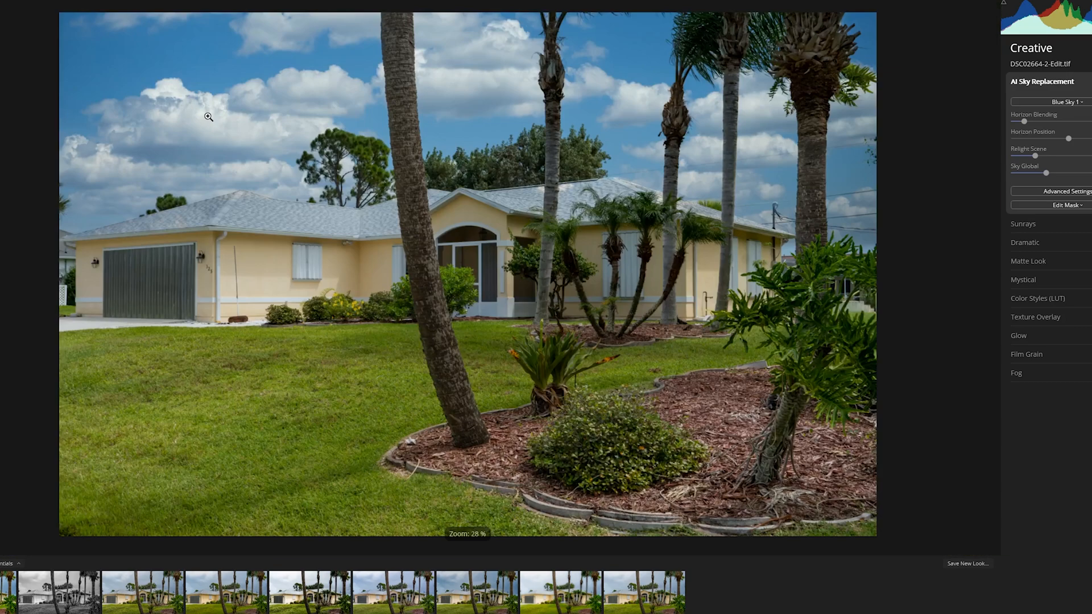
left_click(367, 176)
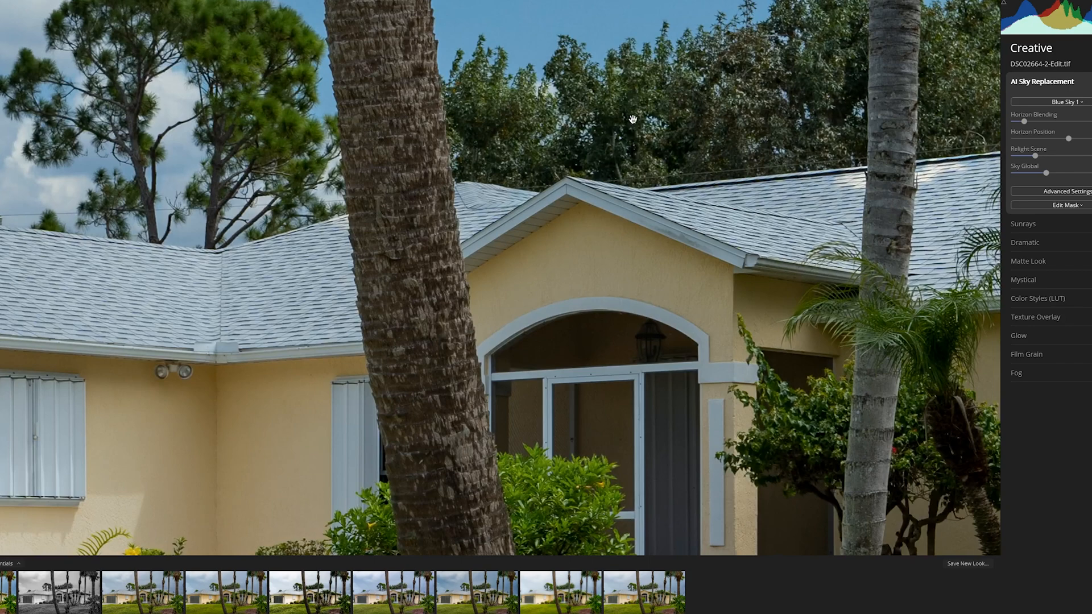
left_click_drag(791, 133, 557, 136)
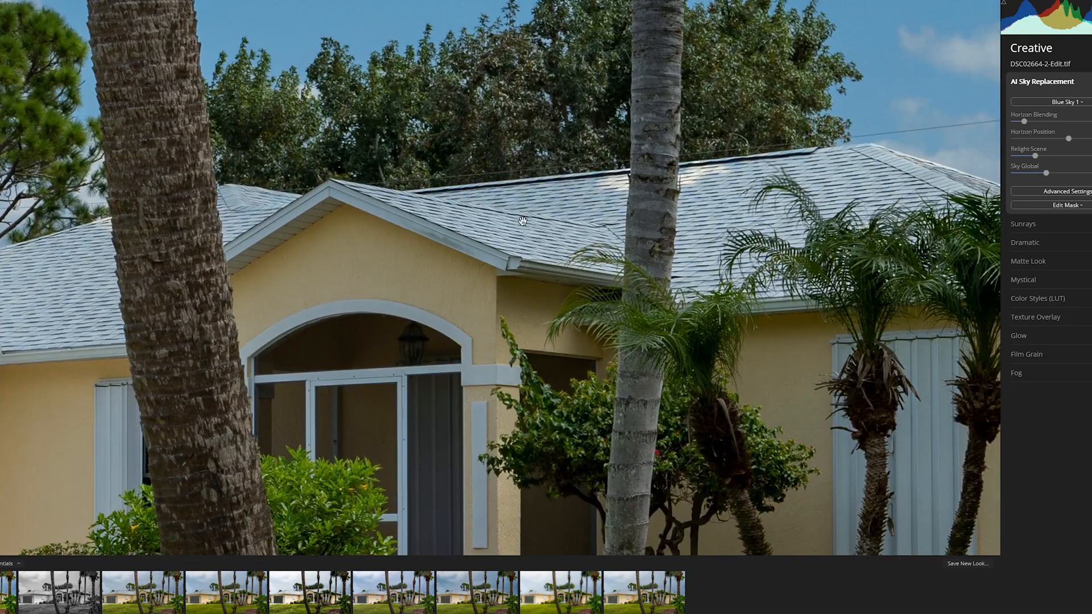
left_click(853, 214)
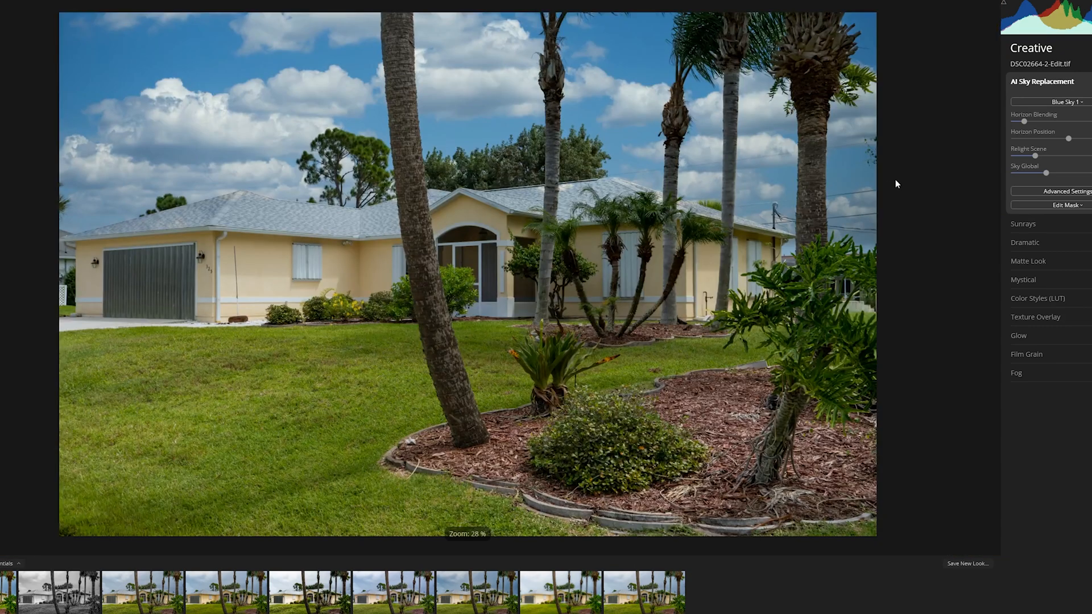
left_click(1059, 205)
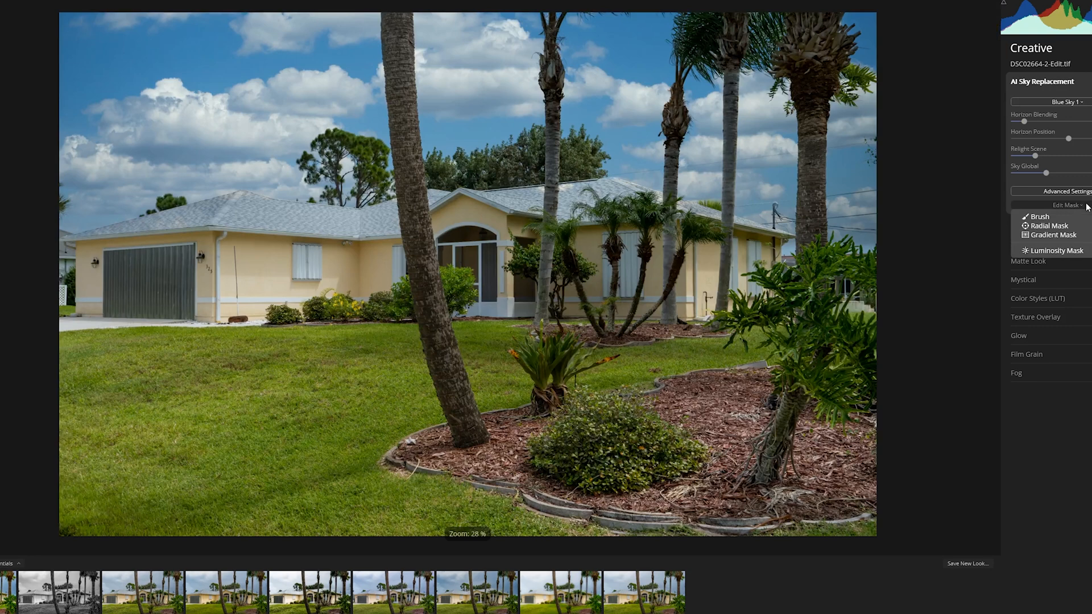
left_click(1055, 214)
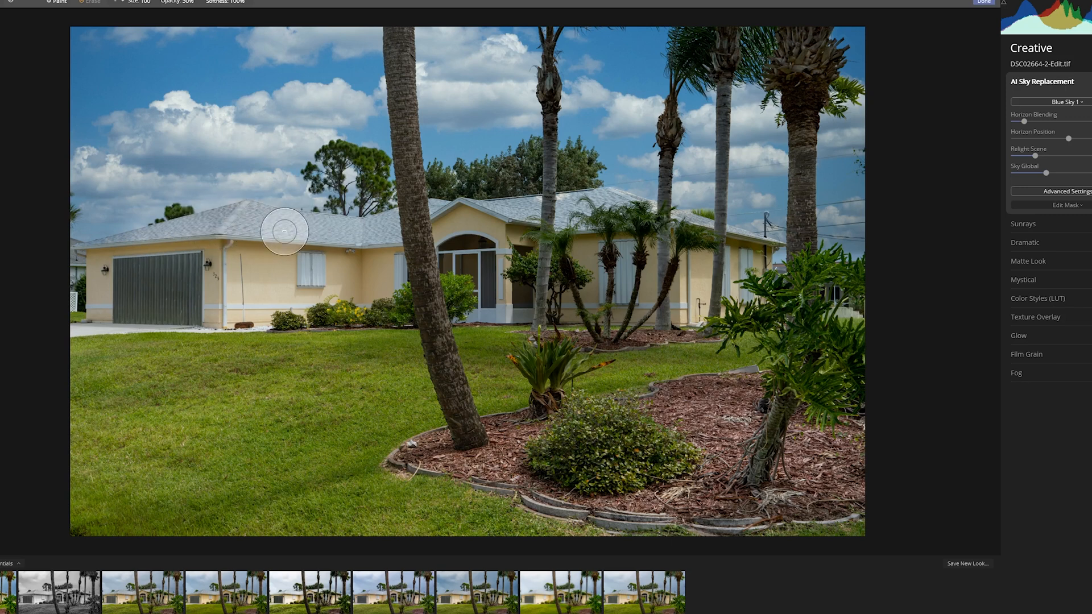
mouse_move(335, 236)
left_mouse_down()
mouse_move(500, 212)
mouse_move(643, 210)
left_mouse_up()
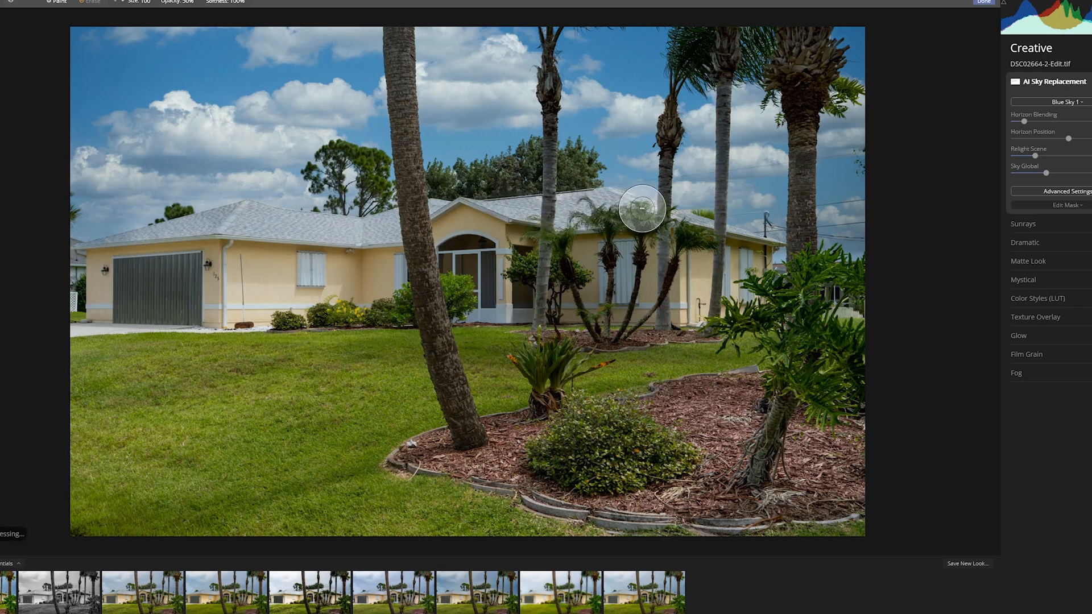
- Reduce the mask brush to size 64, erase the effect from the garage-side roof edge and the roof behind the palms, and finish the mask
scroll(640, 205, "down", 4)
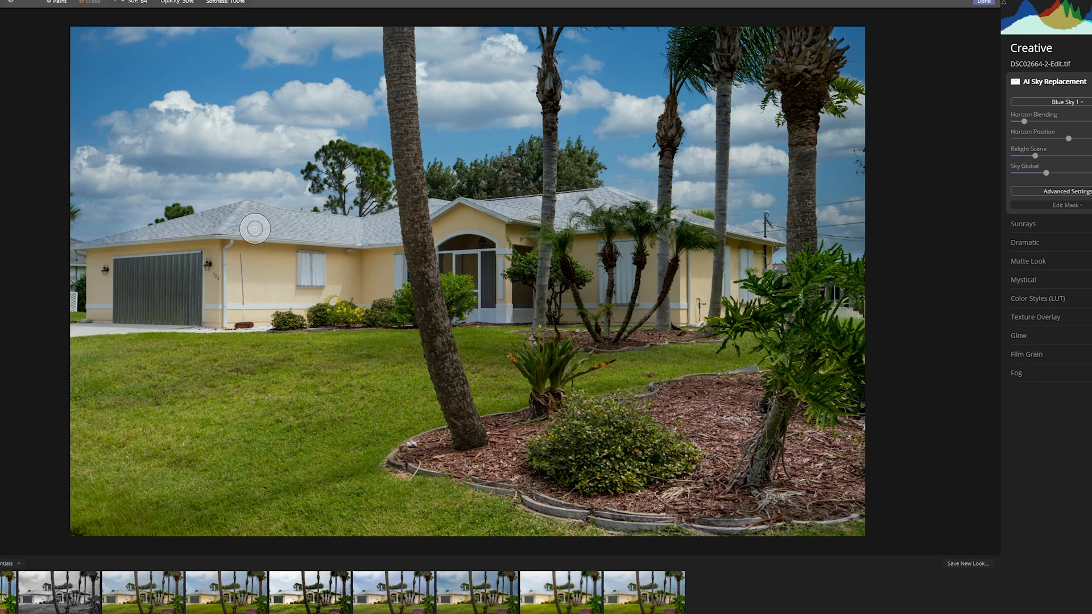
scroll(244, 228, "up", 3)
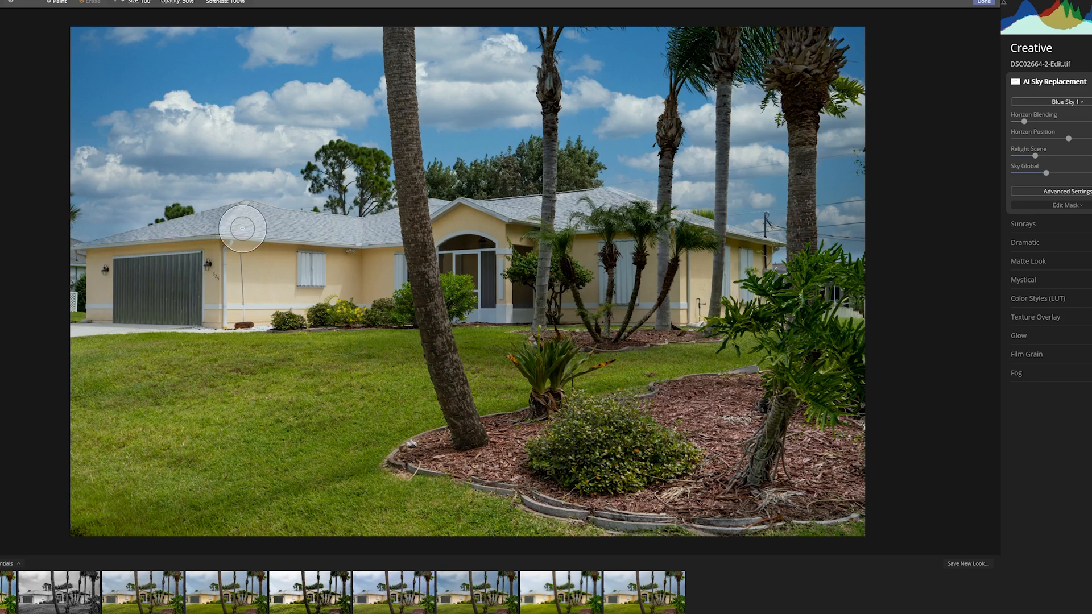
scroll(239, 227, "down", 3)
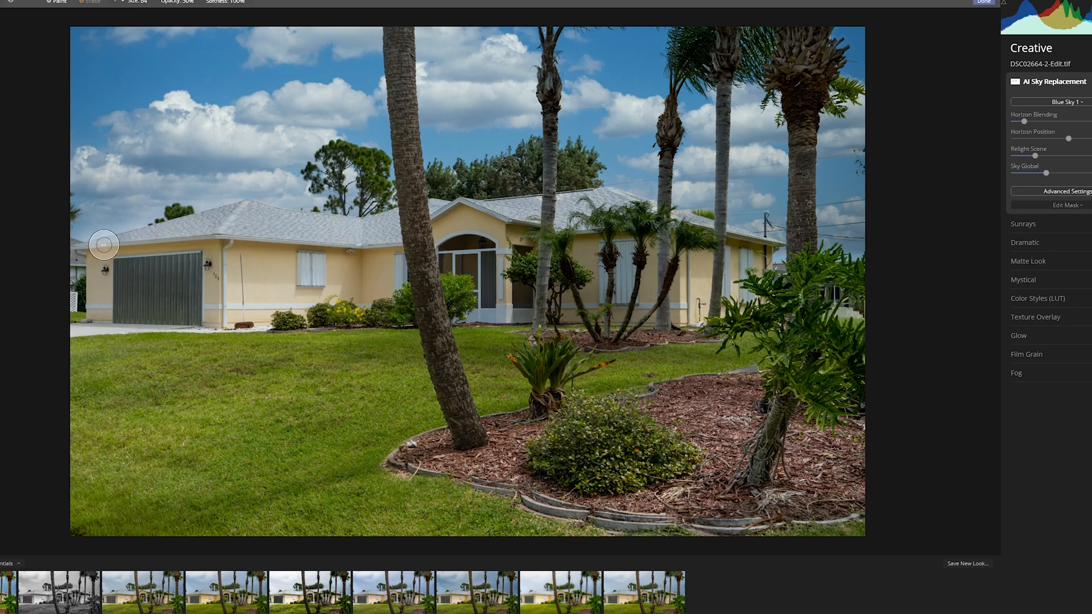
left_click_drag(103, 244, 96, 246)
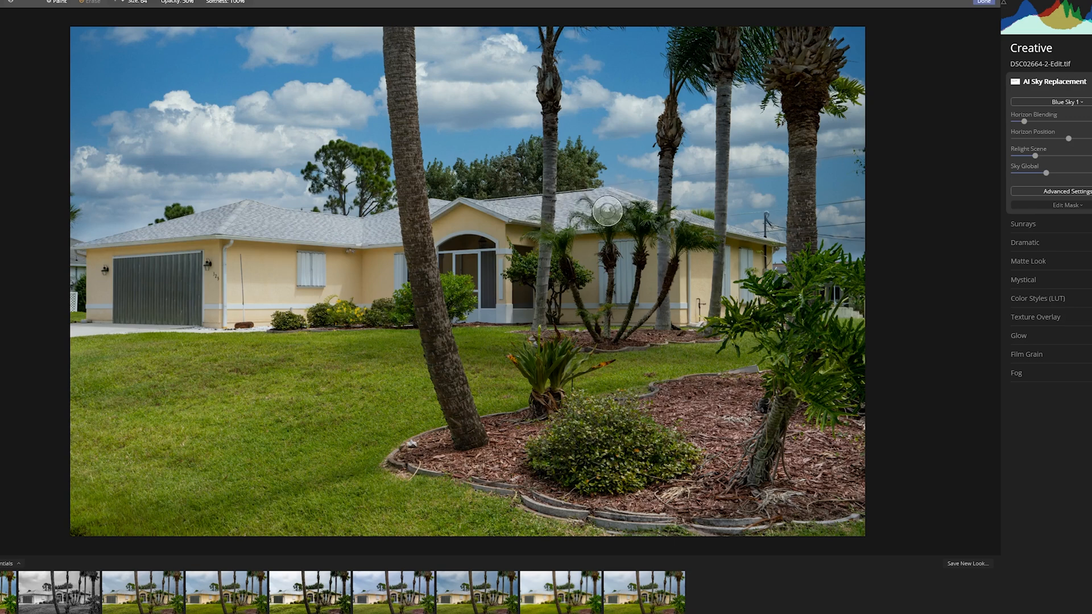
mouse_move(607, 211)
left_mouse_down()
mouse_move(612, 202)
mouse_move(653, 219)
left_mouse_up()
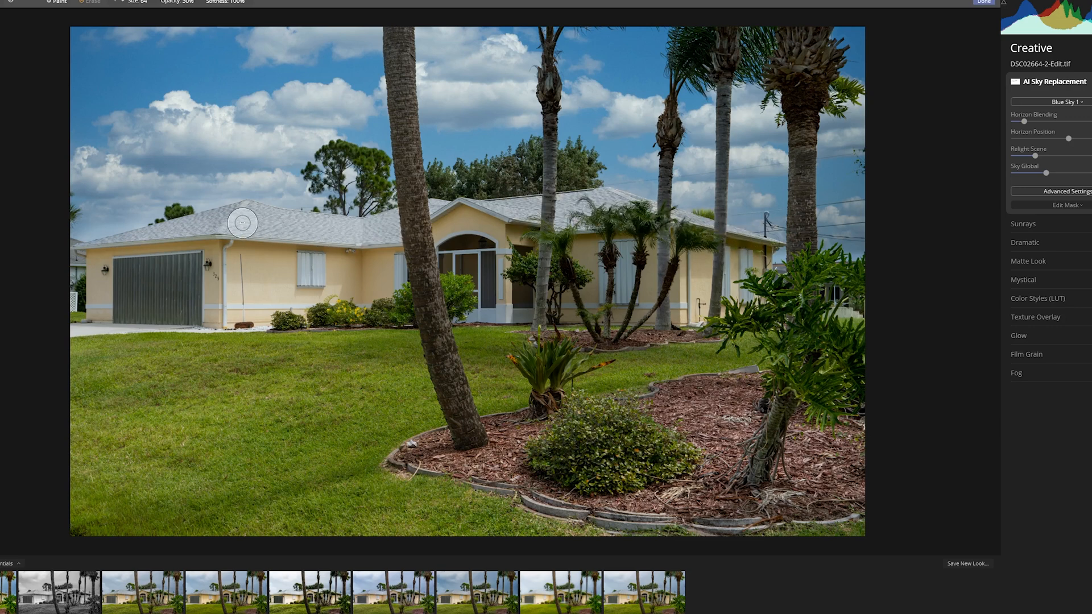
left_click_drag(72, 257, 94, 289)
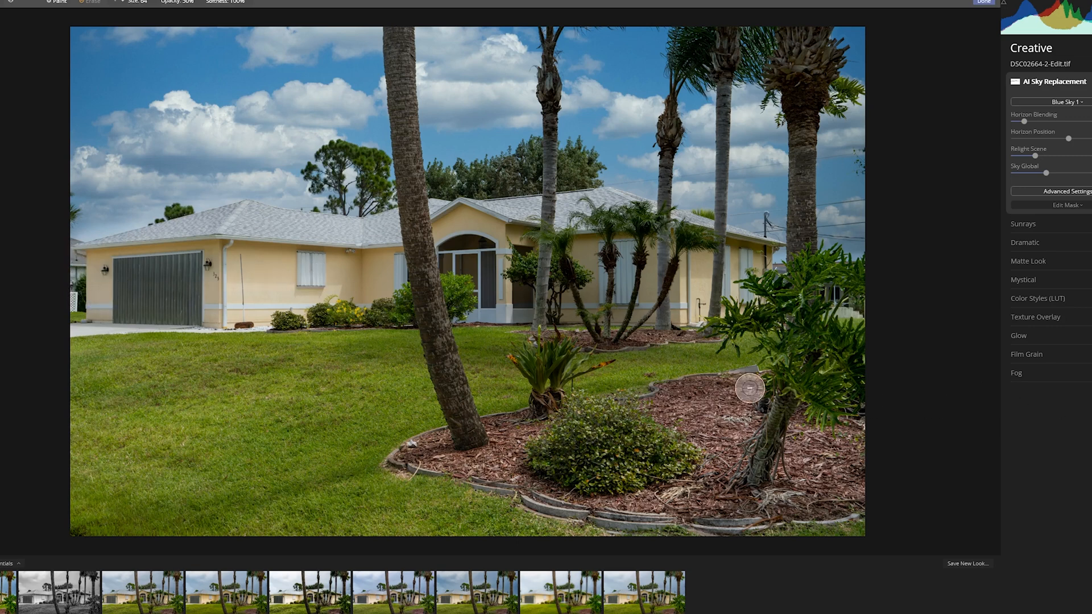
left_click(985, 2)
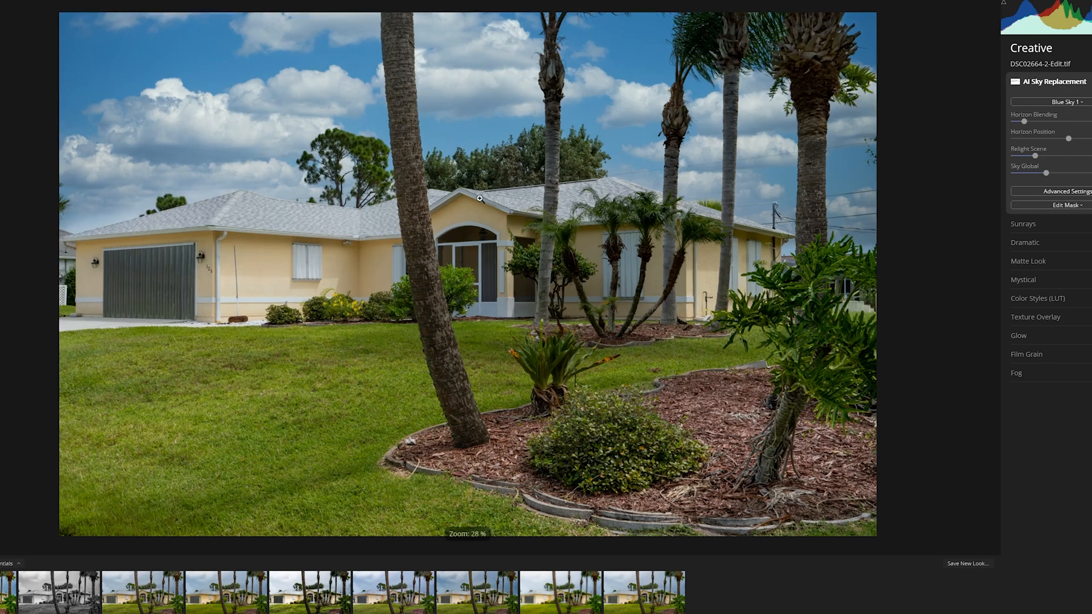
- Examine the masked roof, the tree and trunk edges, and the power lines against the new sky at 100% zoom
double_click(619, 191)
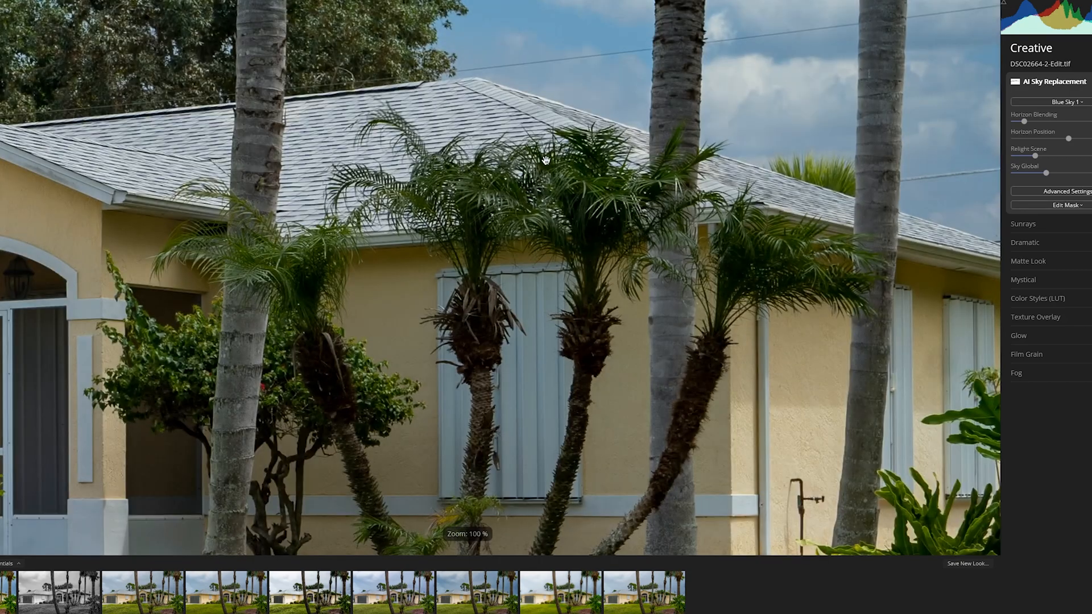
double_click(136, 174)
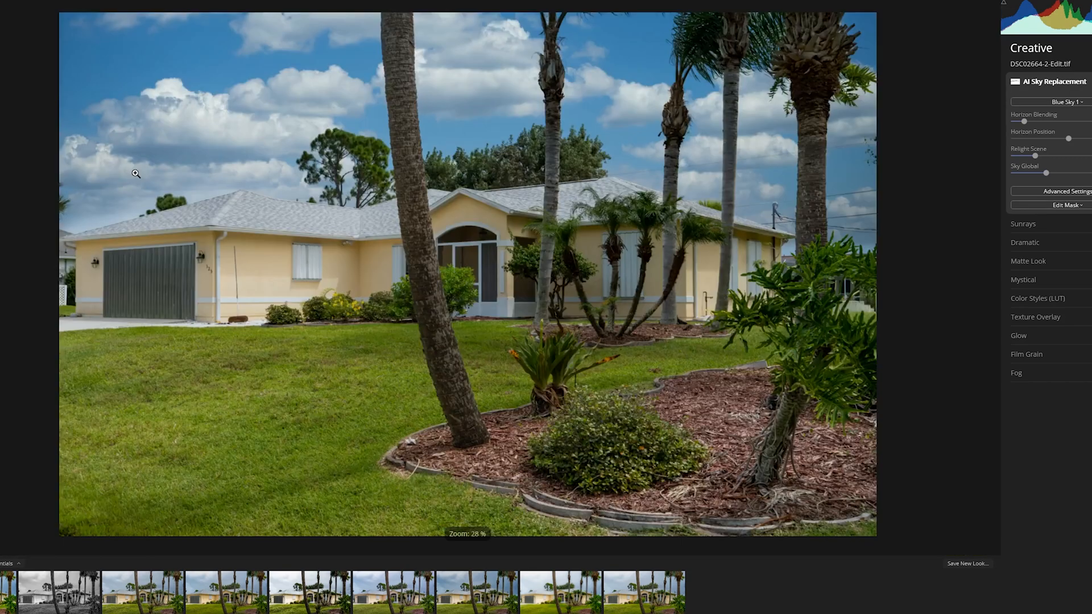
double_click(113, 233)
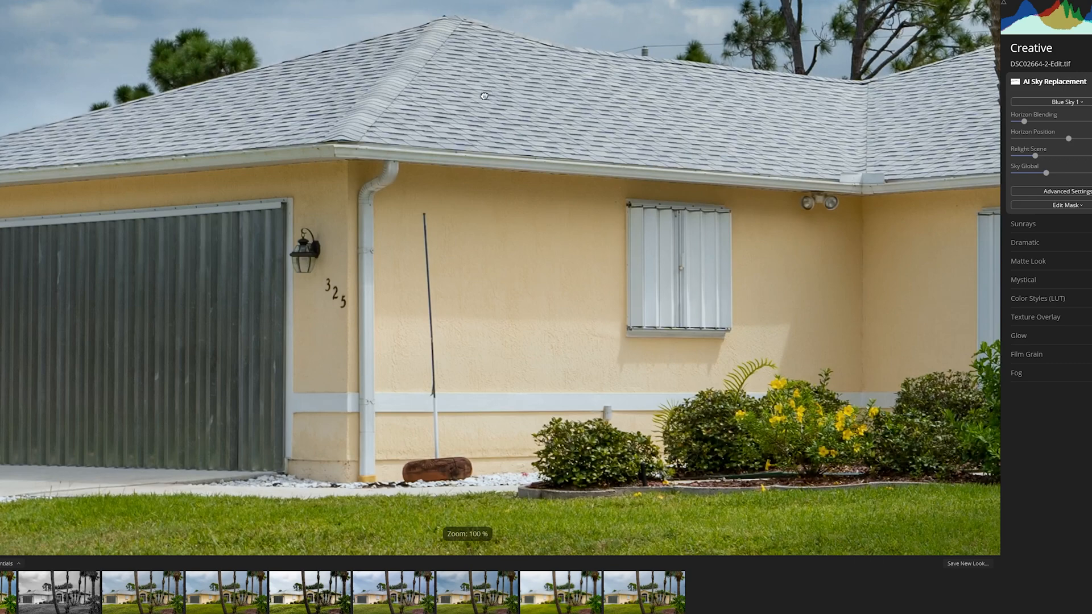
left_click_drag(484, 96, 193, 236)
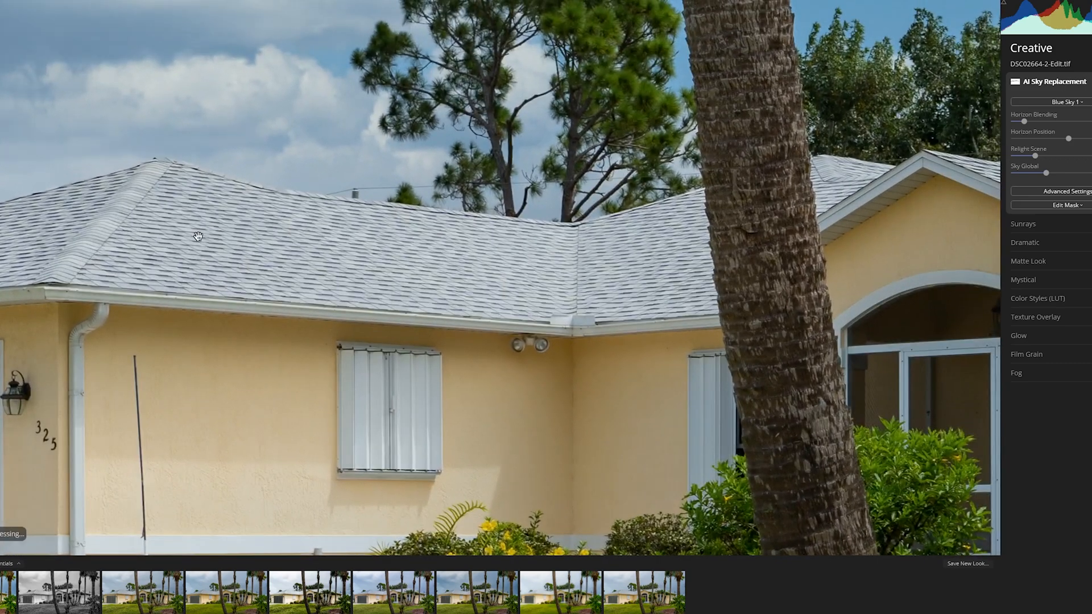
double_click(202, 234)
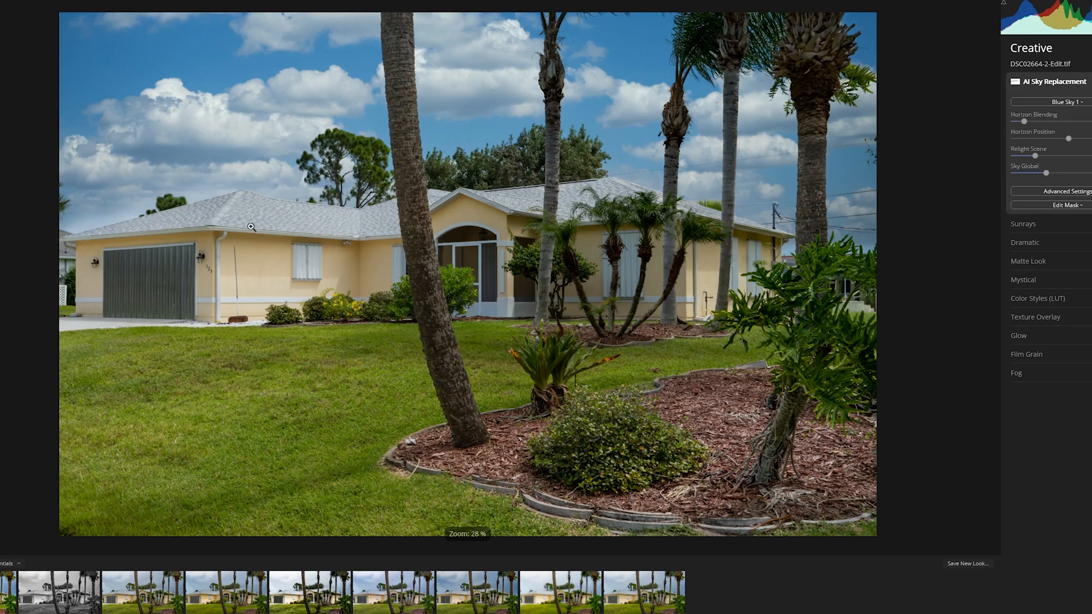
double_click(333, 156)
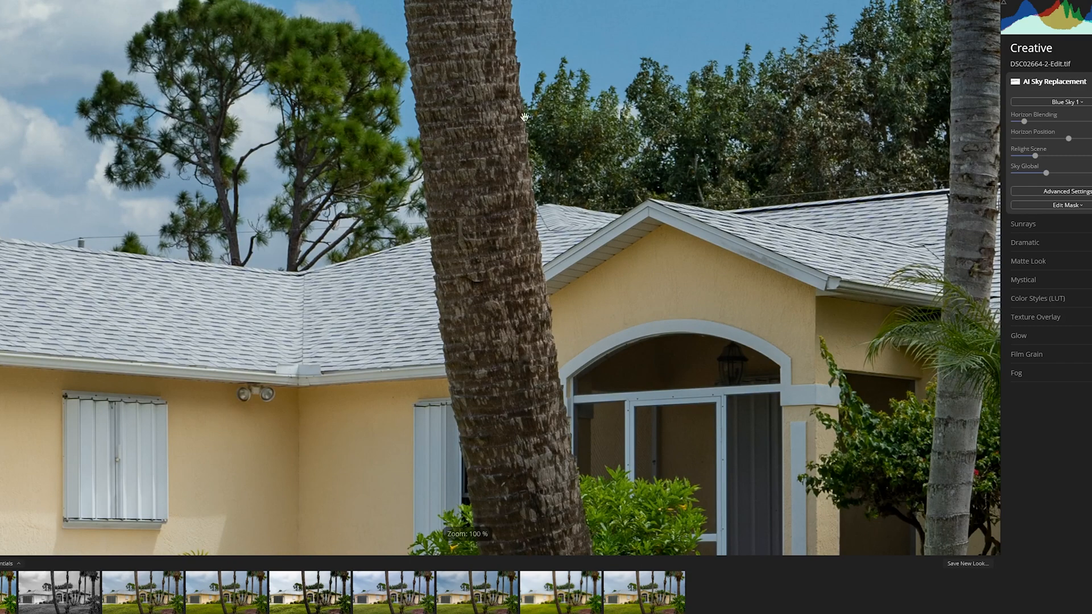
left_click_drag(757, 133, 367, 205)
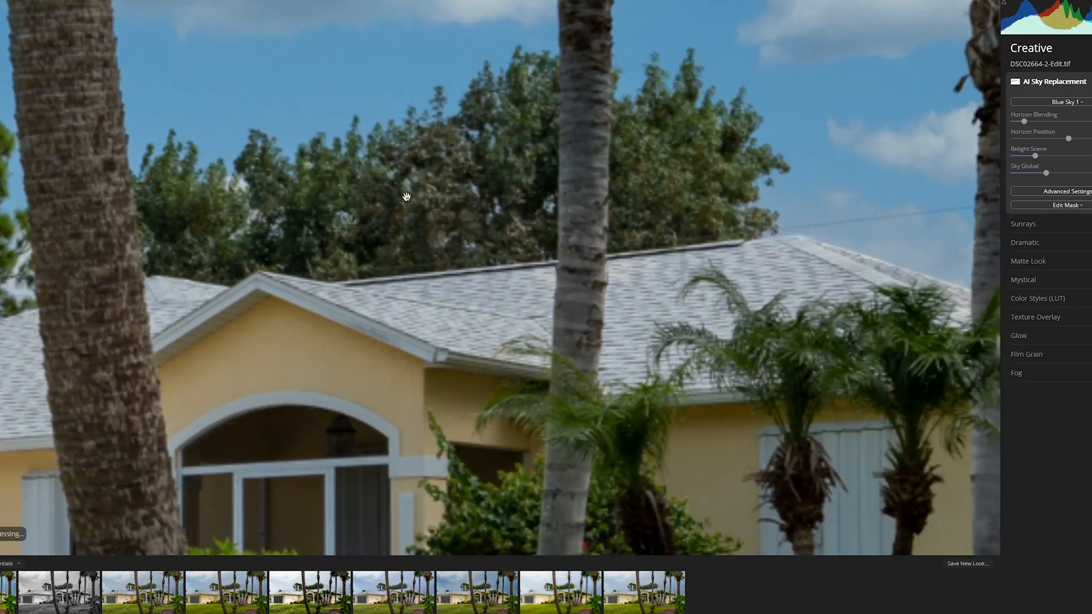
left_click_drag(465, 168, 428, 266)
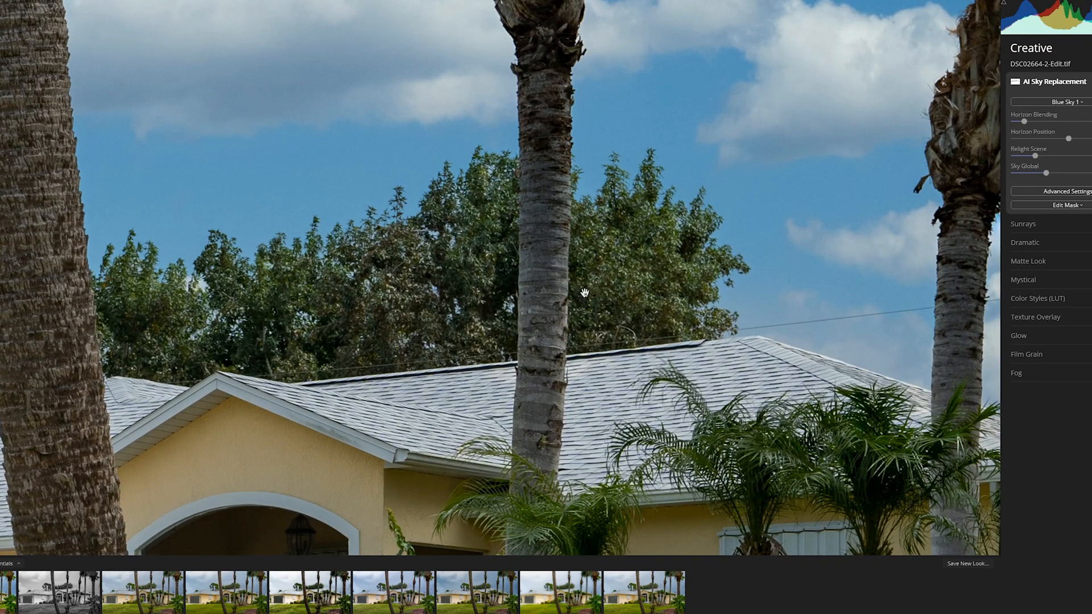
left_click_drag(584, 292, 376, 297)
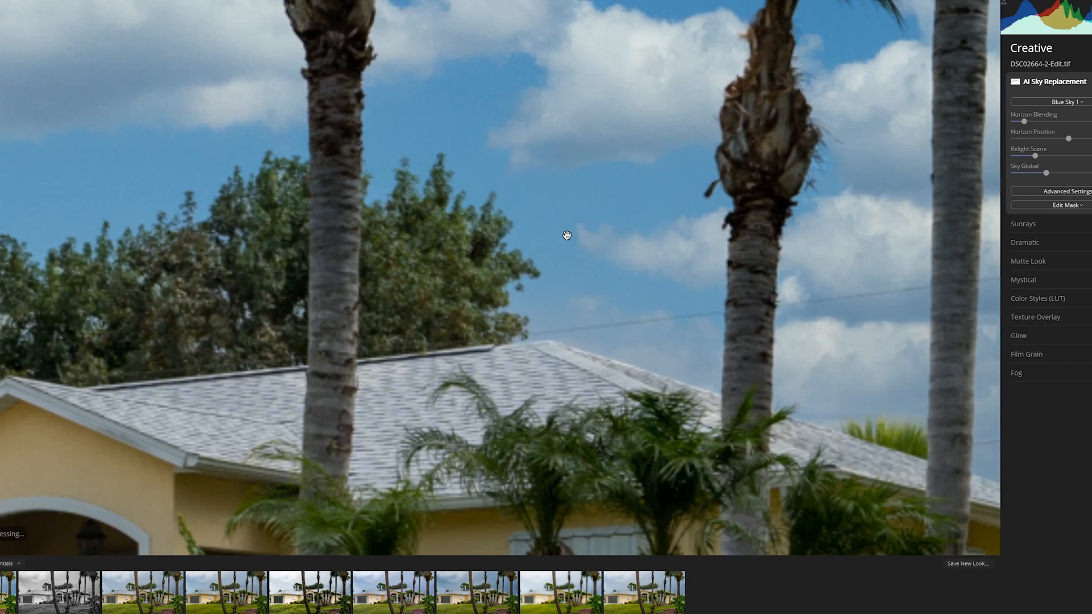
left_click(568, 235)
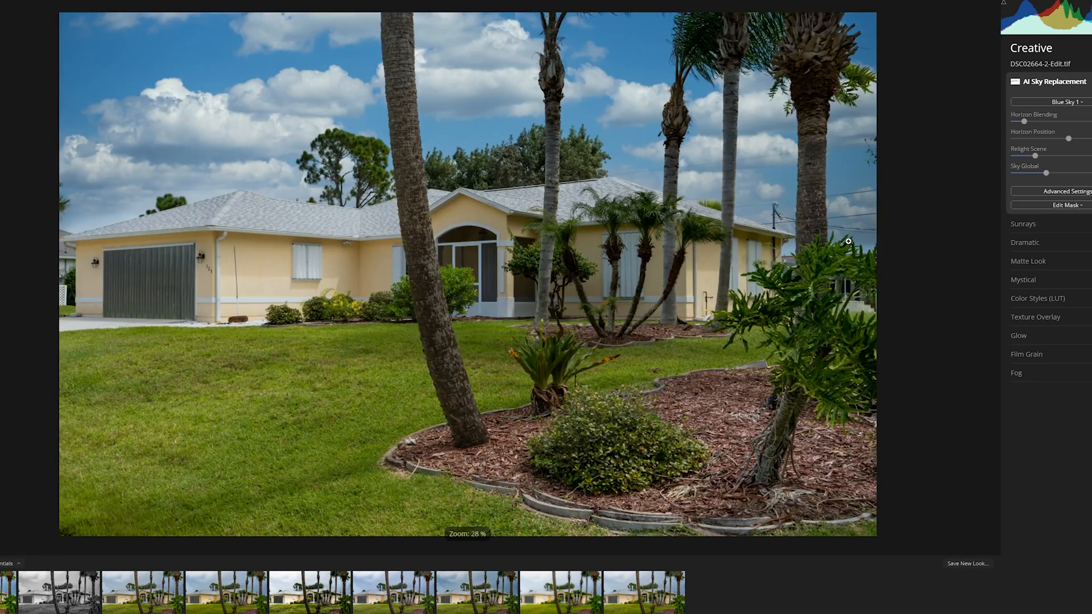
left_click(848, 242)
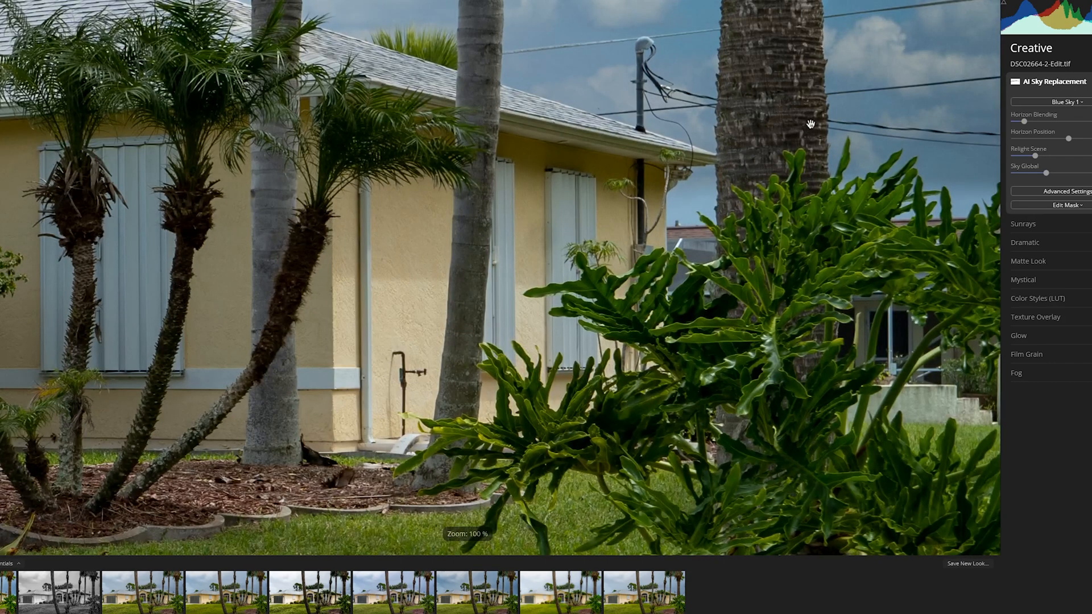
left_click(811, 122)
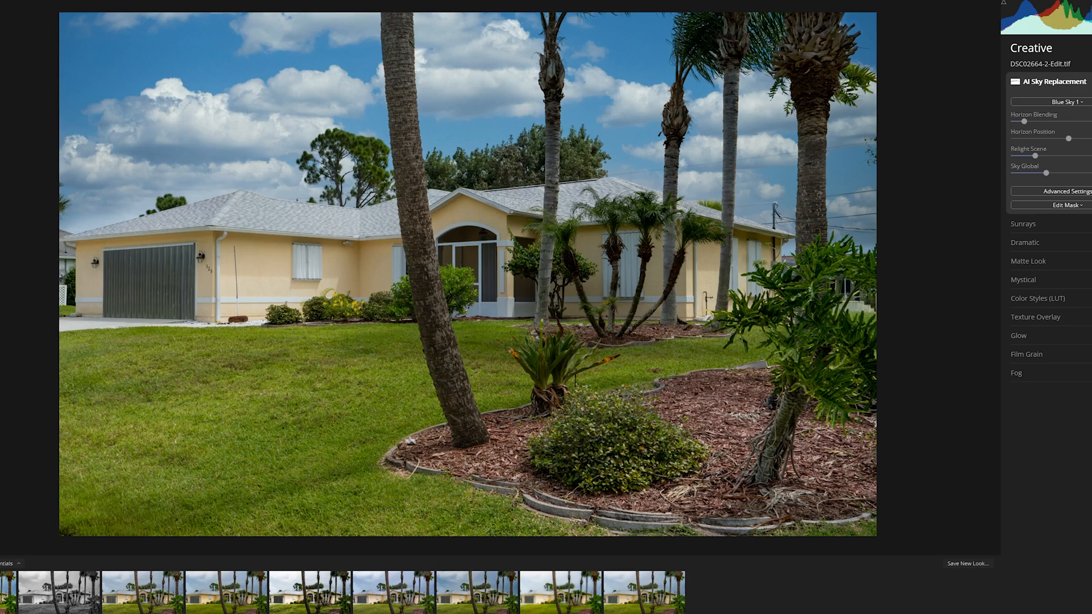
- Compare the photo before and after the sky replacement by toggling the original view repeatedly
key("backslash")
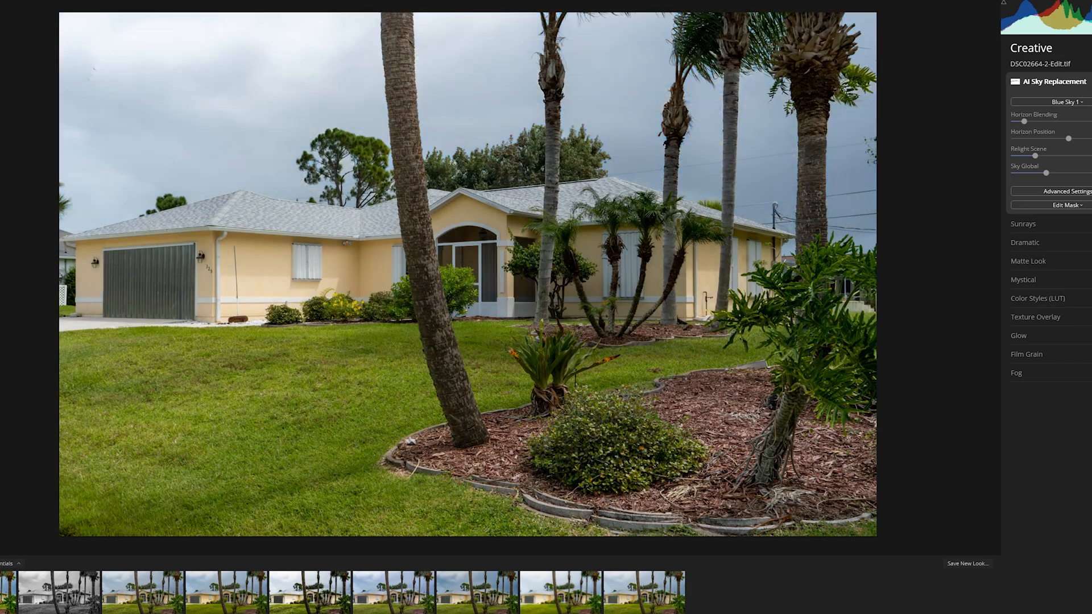
key("backslash")
key("backslash")
key("backslash")
key("backslash")
key("backslash")
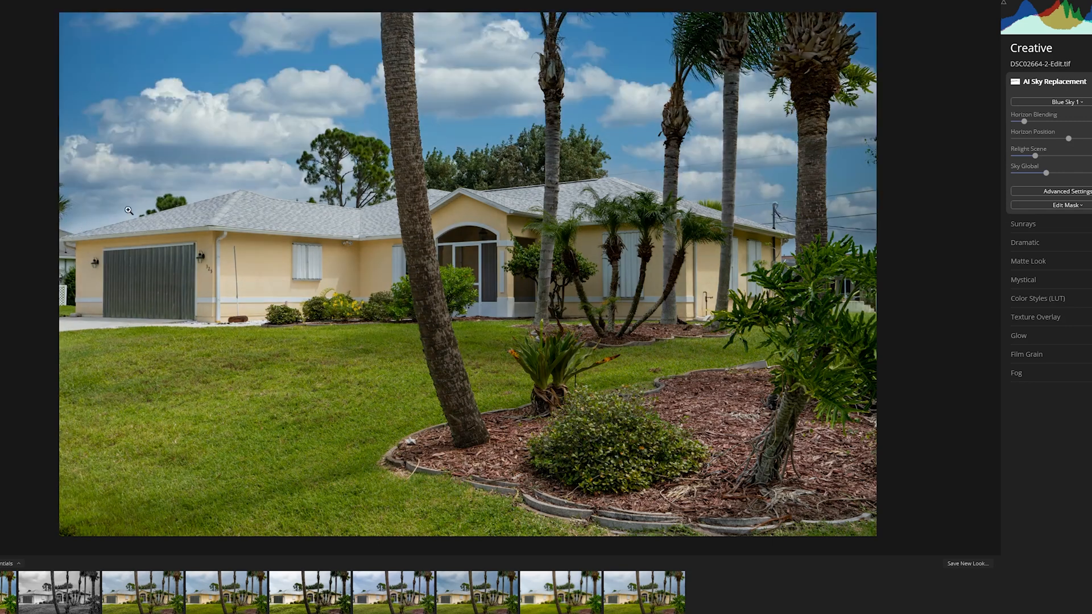
key("backslash")
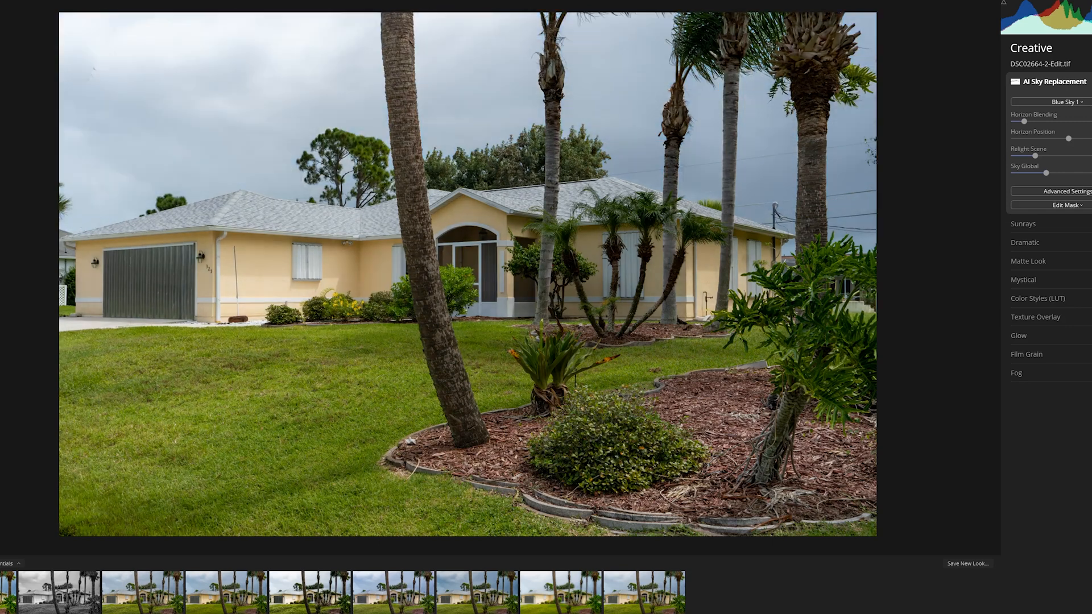
key("backslash")
key("backslash")
key("backslash")
key("backslash")
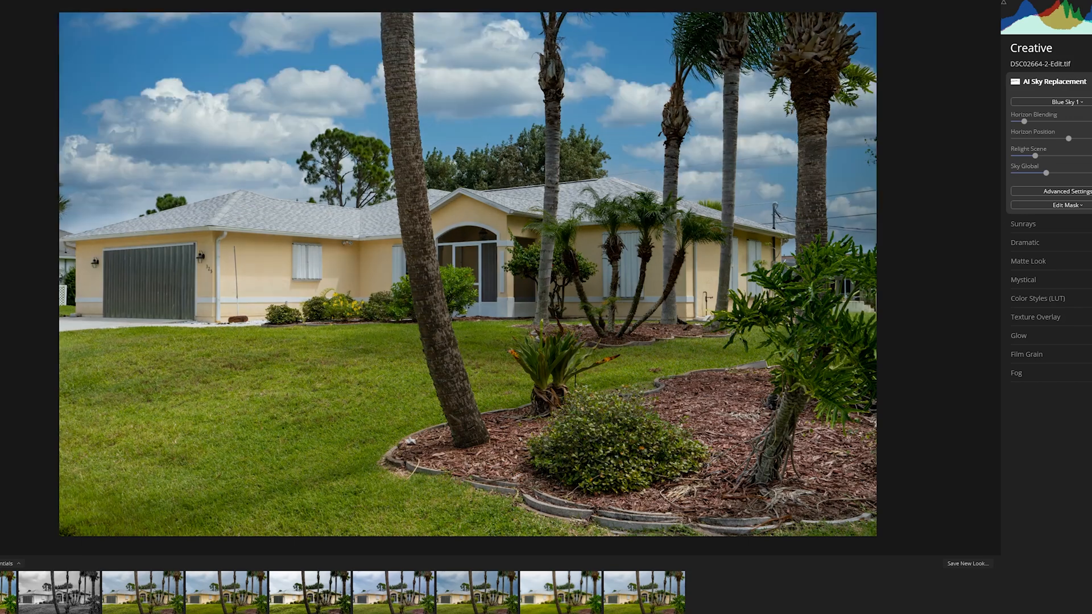
key("backslash")
key("backslash")
key("backslash")
- Return to Lightroom and open DSC02666-2.jpg in Luminar 4 as a copy with Lightroom adjustments
key("Escape")
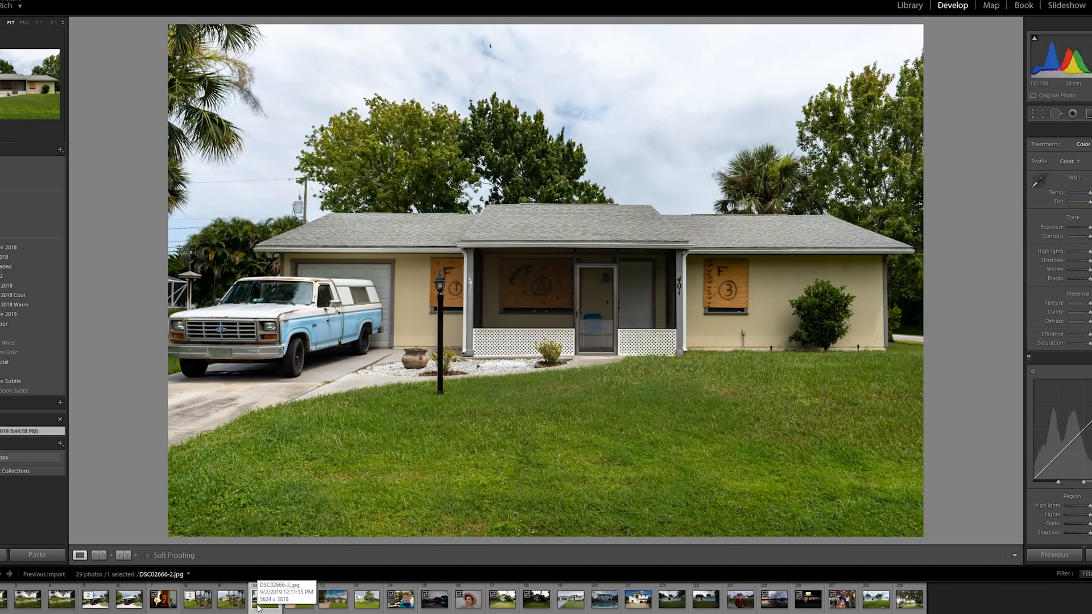
right_click(259, 608)
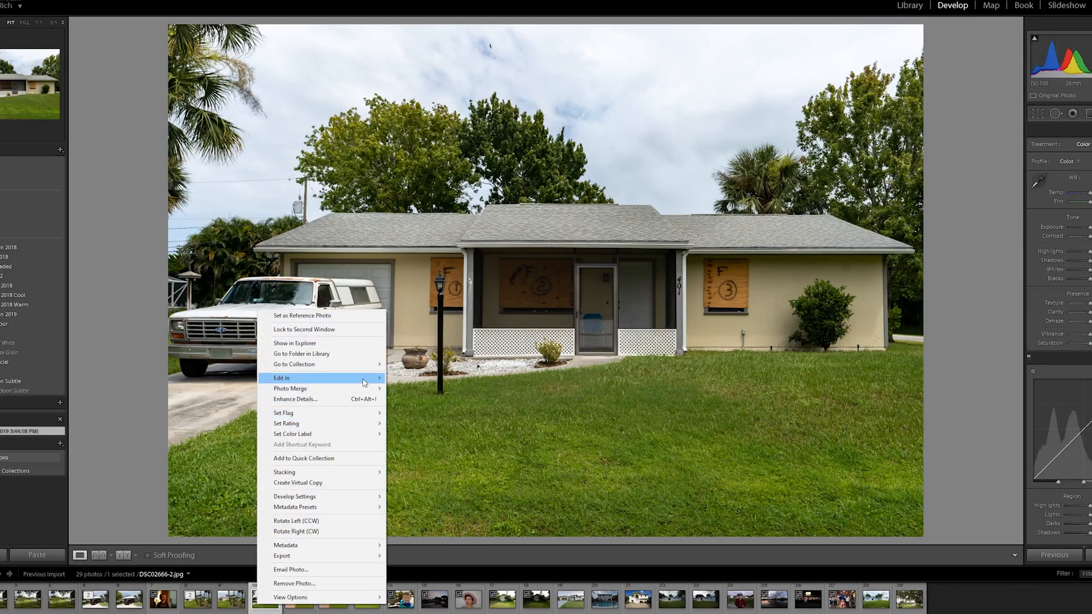
mouse_move(364, 379)
left_click(433, 404)
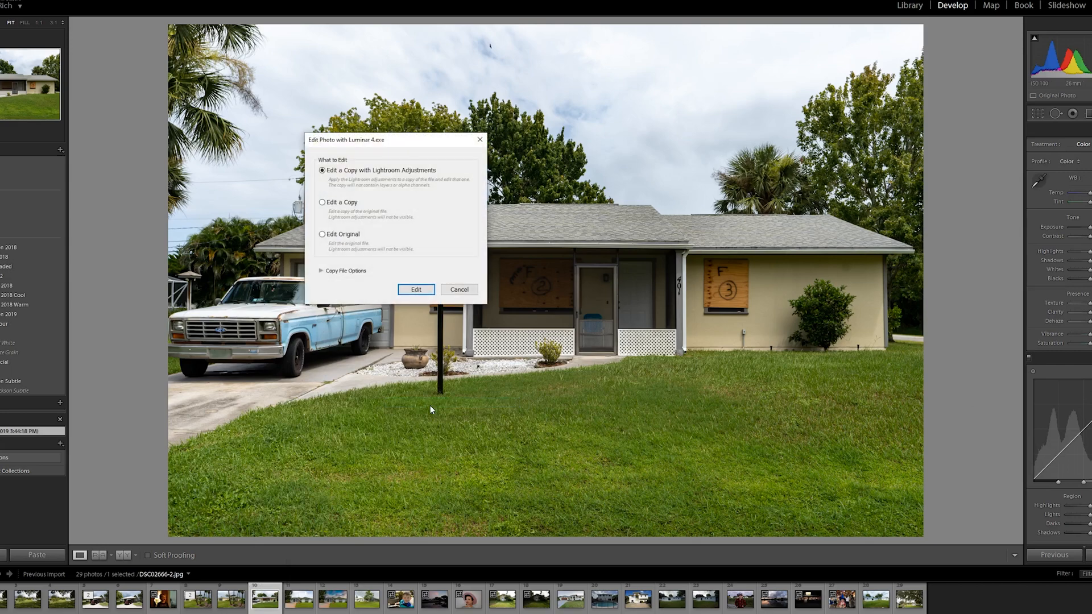
left_click(416, 290)
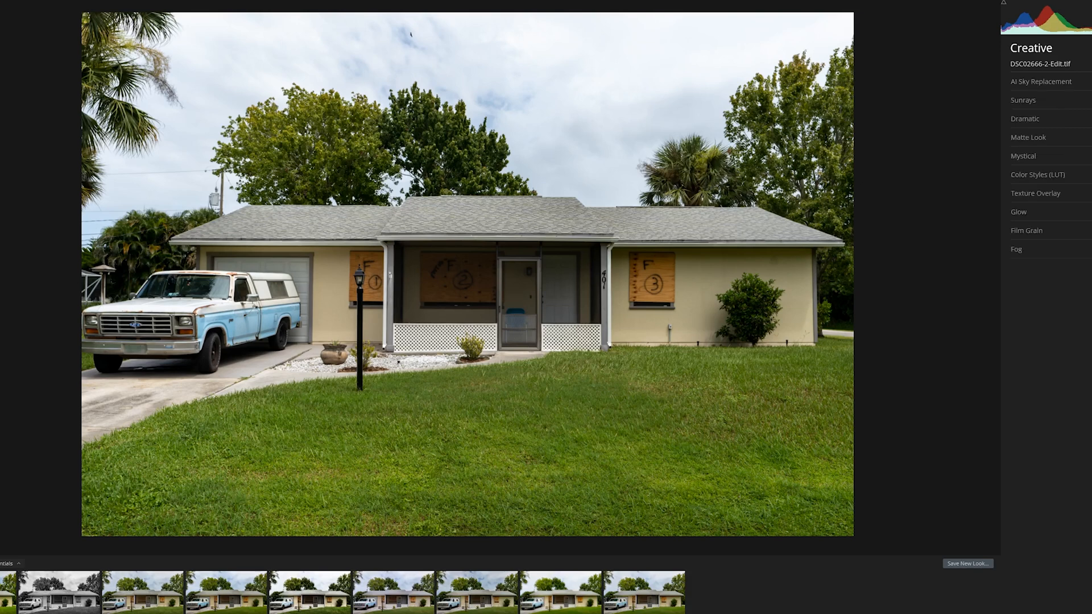
- Replace the sky of the house photo with the Blue Sky 1 preset using AI Sky Replacement
left_click(1035, 81)
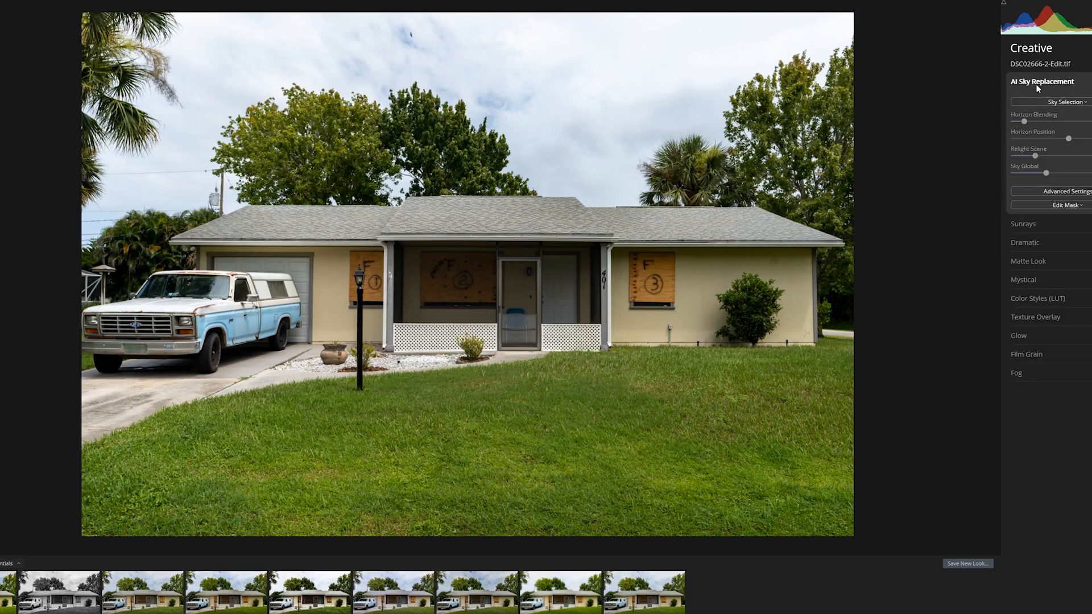
left_click(1049, 102)
left_click(1042, 142)
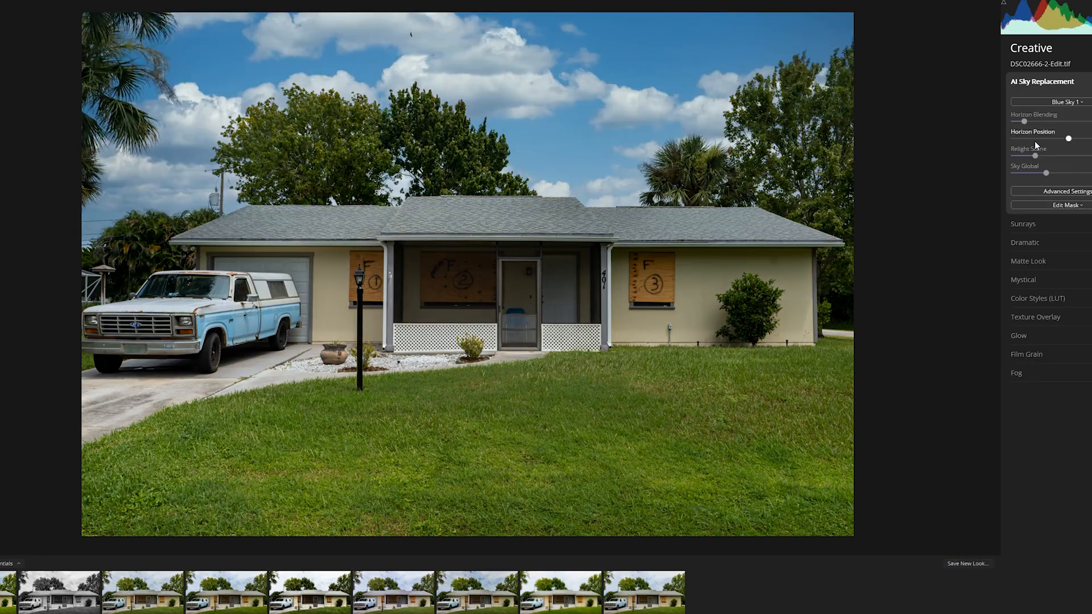
- Inspect the bird in the replaced sky at 100% zoom and compare the full photo with the original
left_click(408, 33)
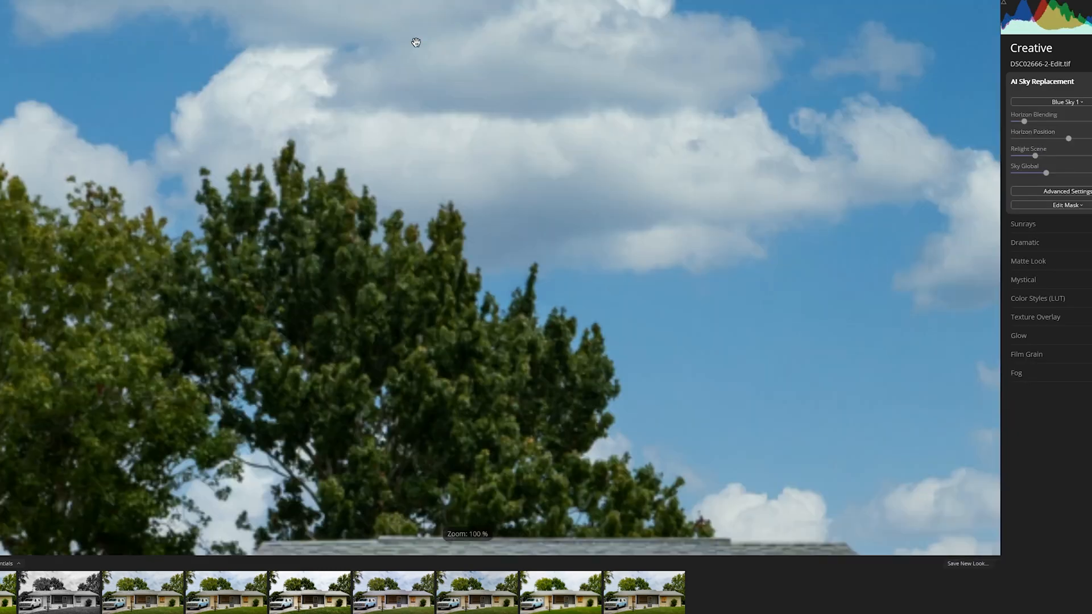
left_click_drag(429, 101, 381, 363)
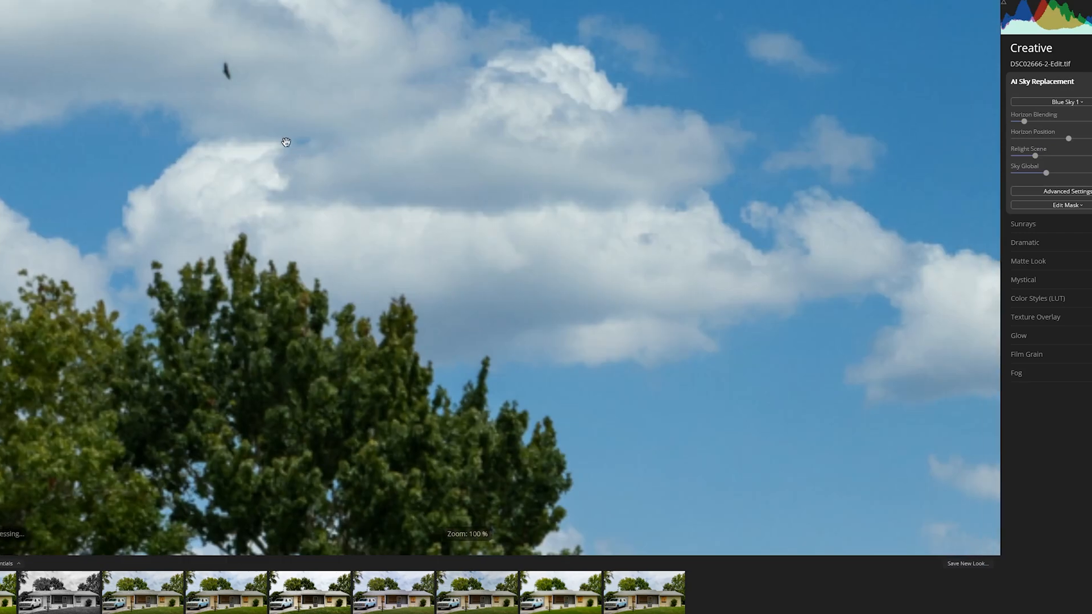
left_click(222, 79)
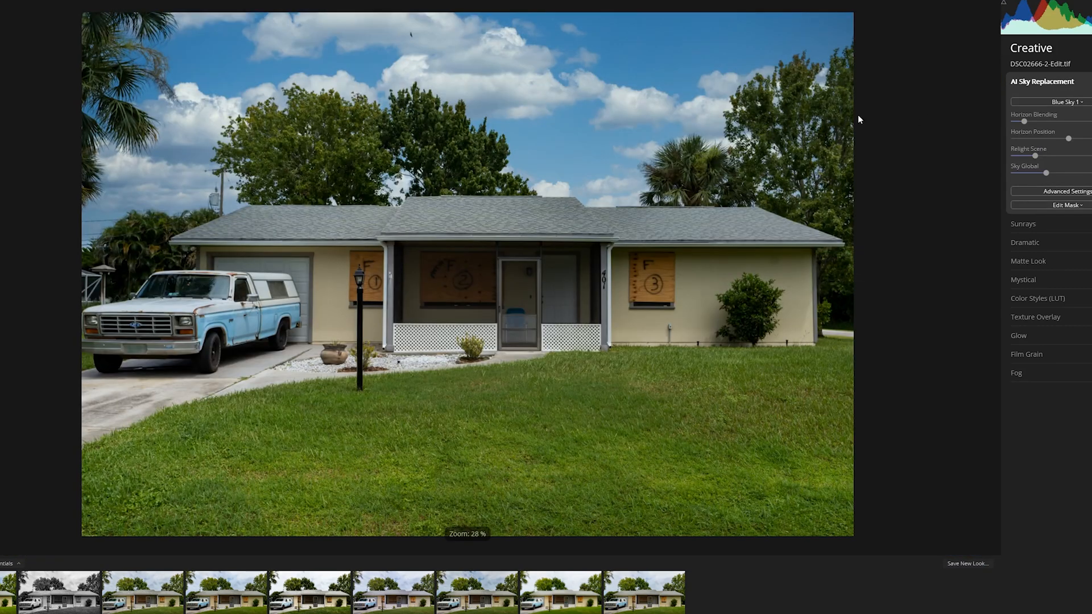
key("backslash")
key("backslash")
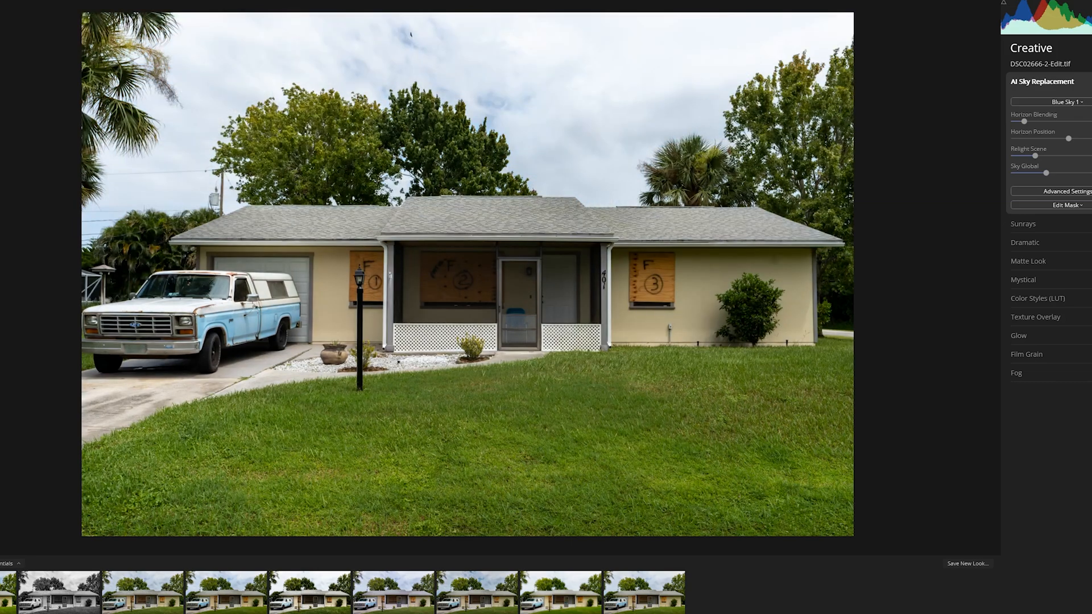
key("backslash")
- Compare the bird and the clouds in a split before/after view at 100% zoom, and return to the full edited view
key("semicolon")
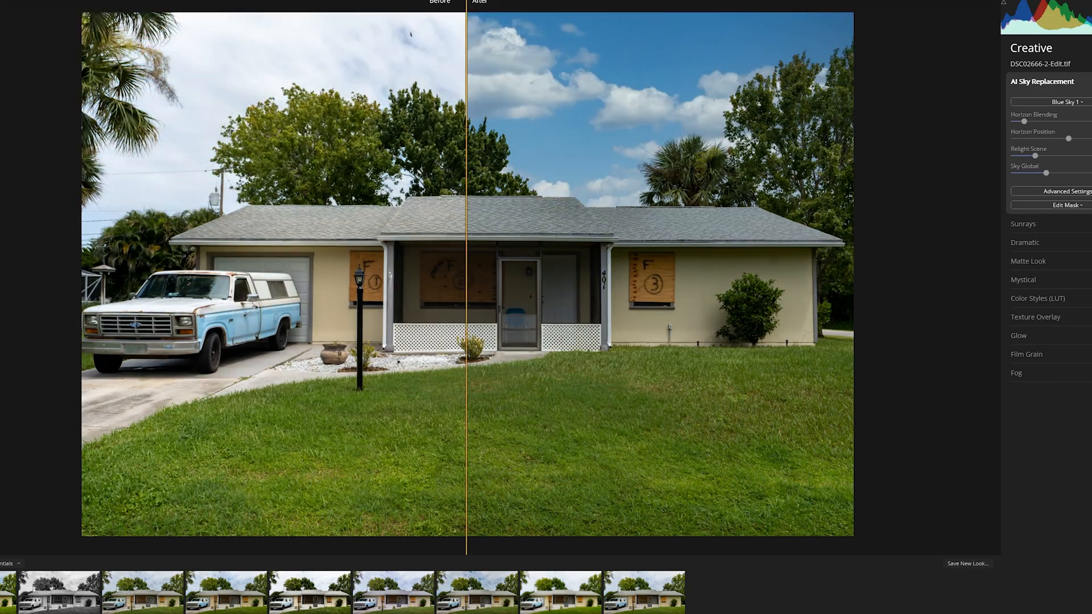
left_click(413, 35)
left_click_drag(409, 34, 375, 224)
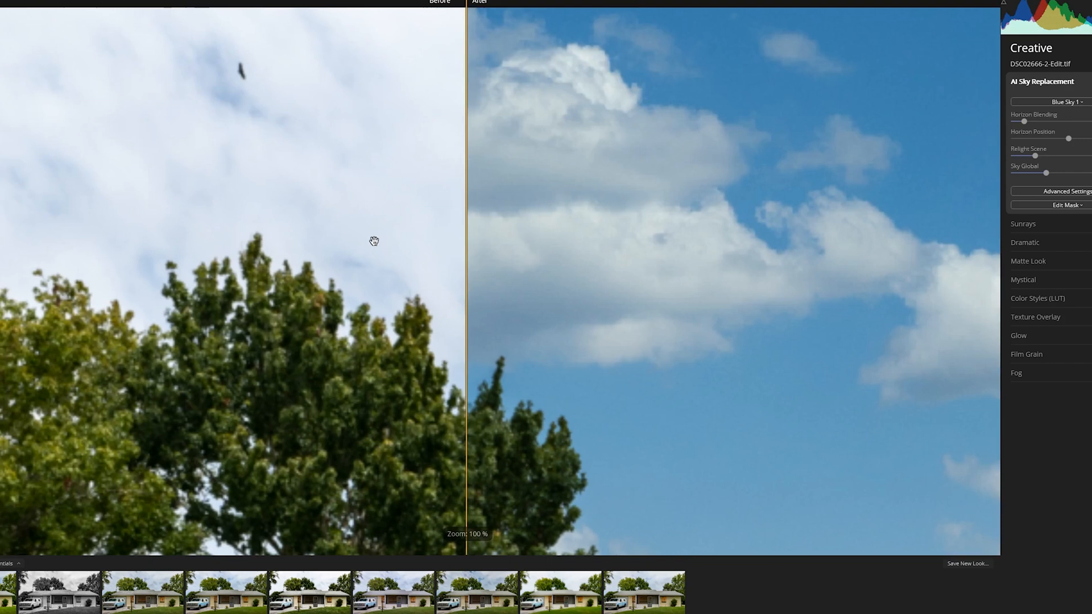
left_click(241, 72)
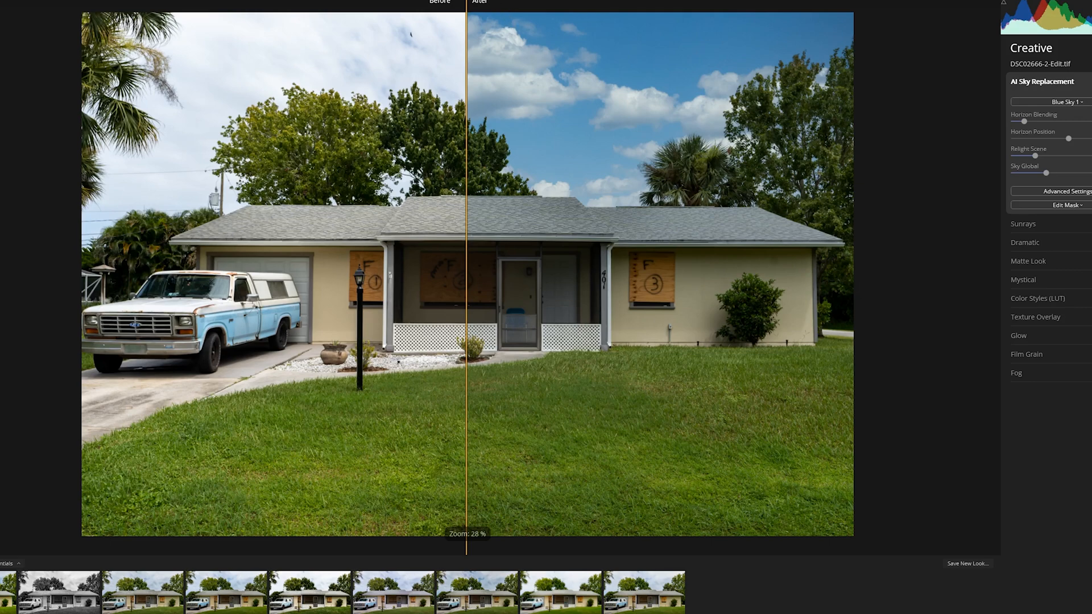
key("backslash")
key("backslash")
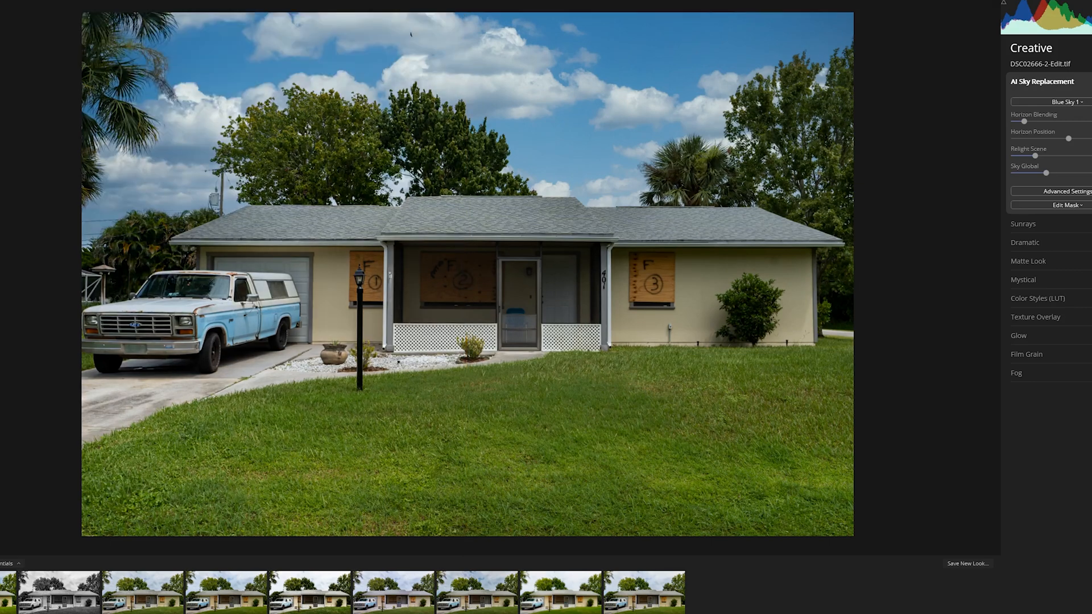
- Examine the bird and treetop edges at 100% zoom and toggle the full photo against the original
left_click(412, 38)
left_click_drag(409, 35, 393, 312)
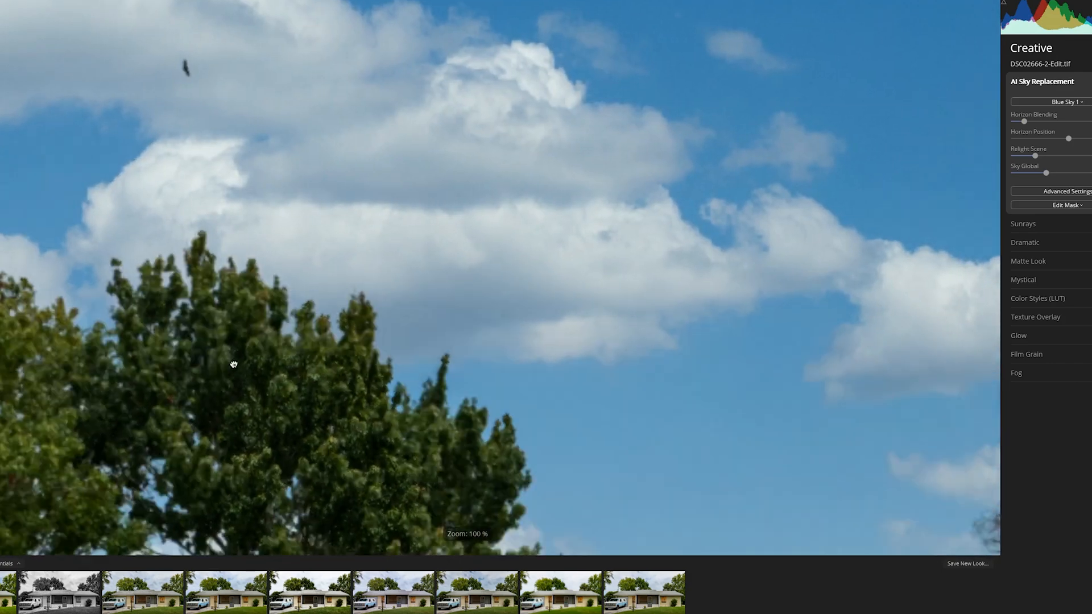
left_click_drag(233, 365, 407, 120)
left_click(318, 192)
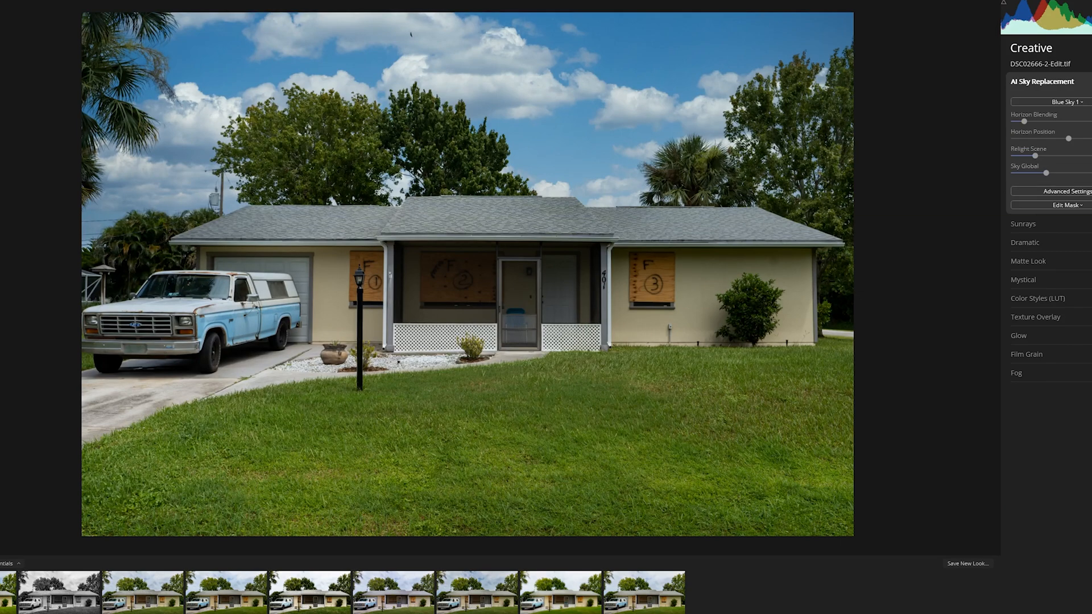
key("backslash")
key("backslash")
- Erase the sky effect from the house roof with the mask brush, reducing its size from 100 to 64, and finish the mask
left_click(1068, 205)
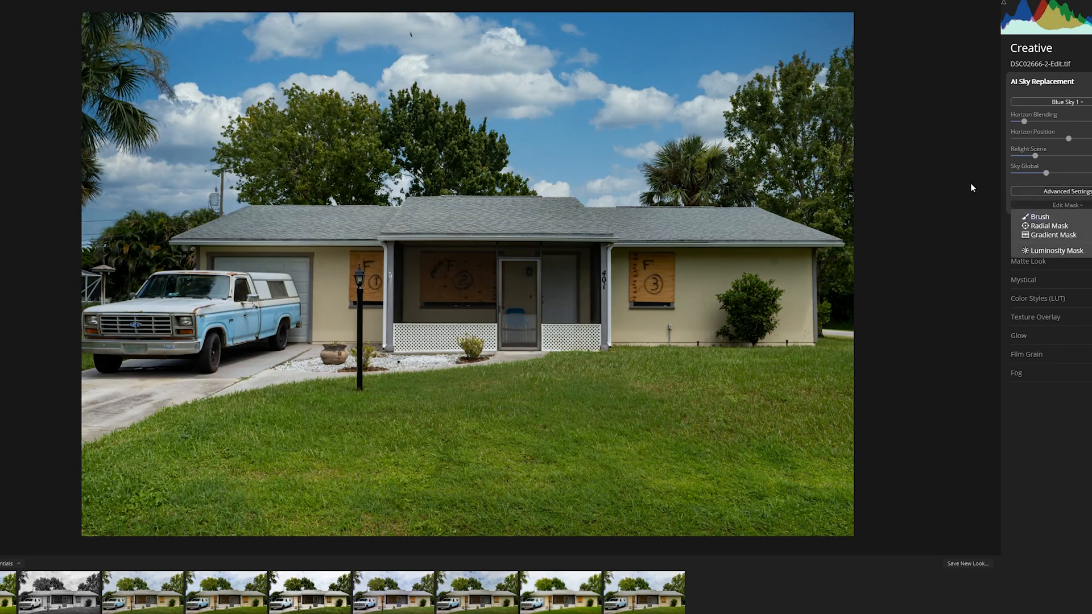
left_click(1035, 217)
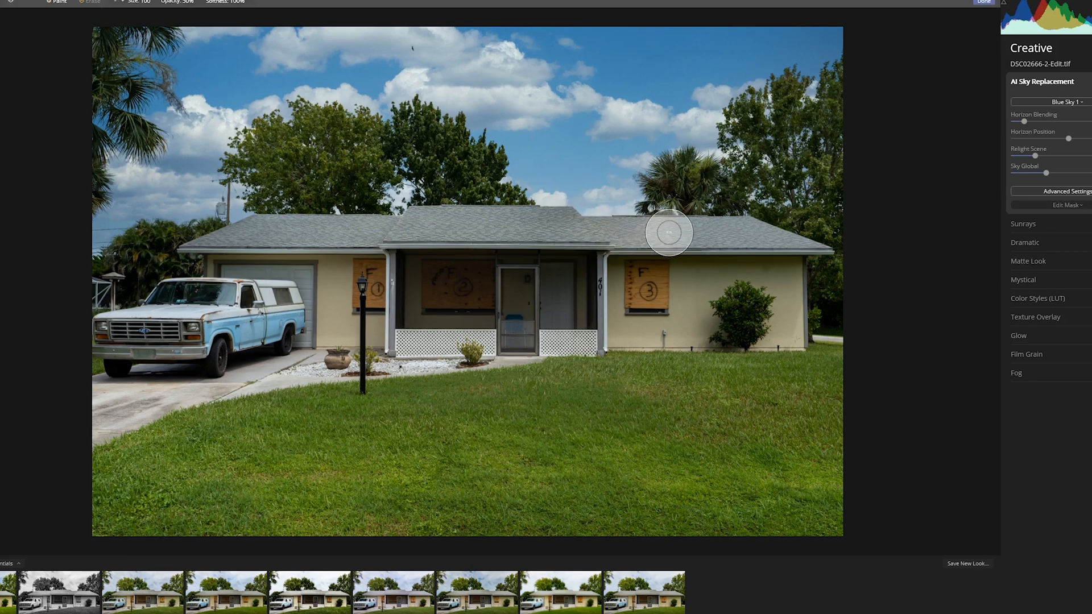
left_click_drag(770, 246, 666, 249)
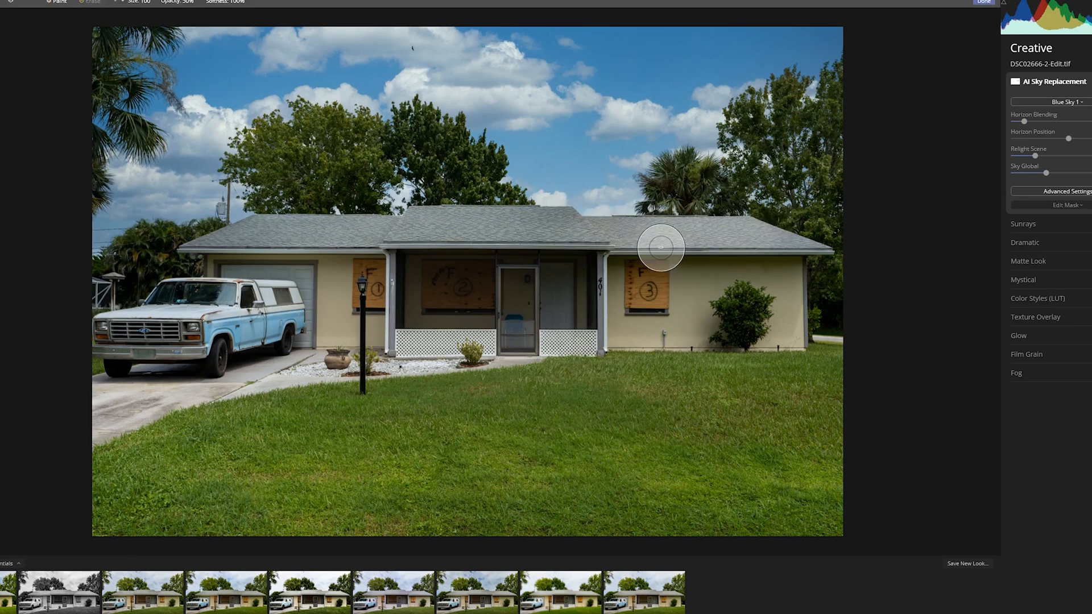
scroll(656, 242, "down", 2)
scroll(643, 239, "down", 2)
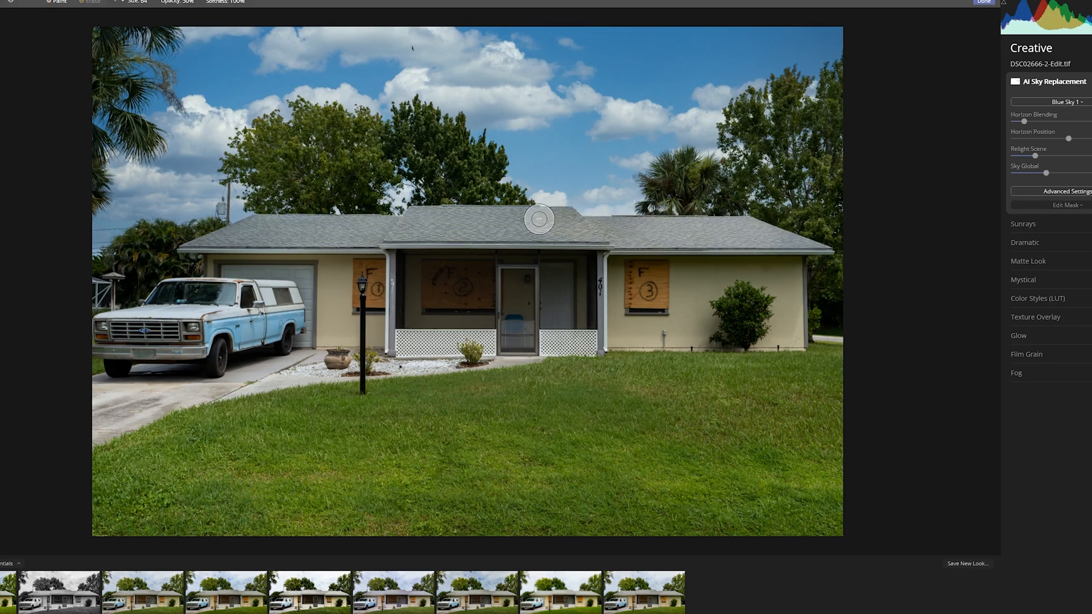
scroll(527, 223, "down", 2)
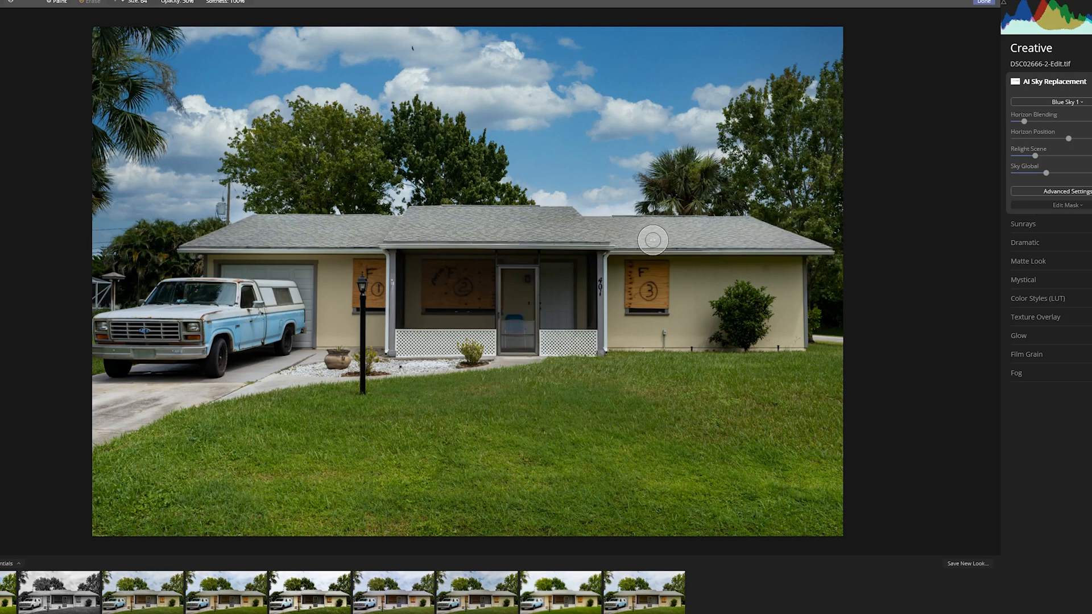
left_click(984, 3)
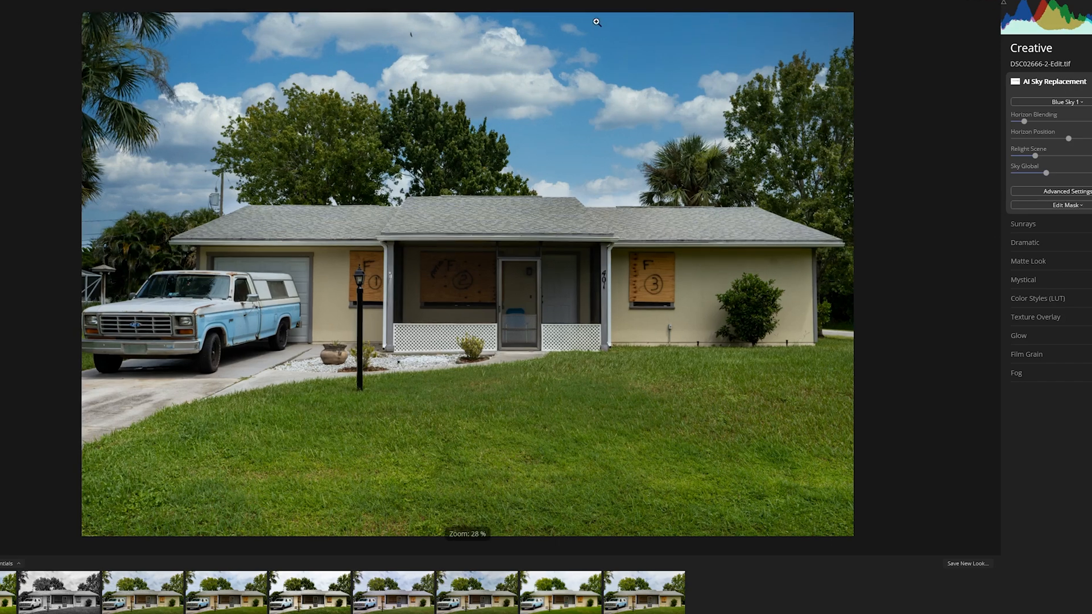
- Compare the masked roof and new sky with the original photo by switching the before view repeatedly
left_click(490, 1)
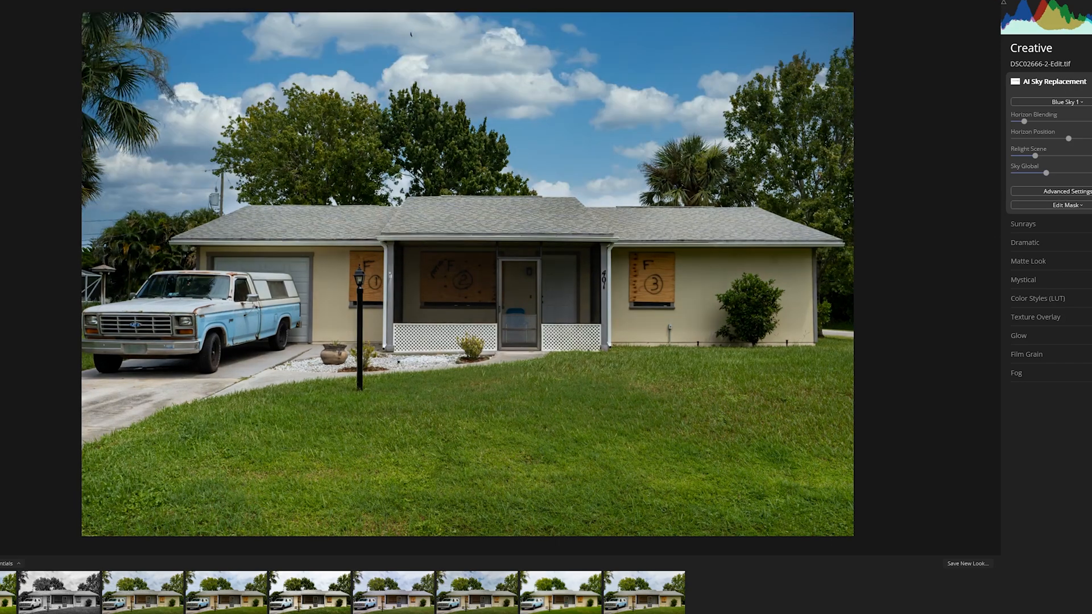
left_click(490, 0)
left_click(491, 0)
left_click(490, 1)
left_click(490, 1)
left_click(490, 1)
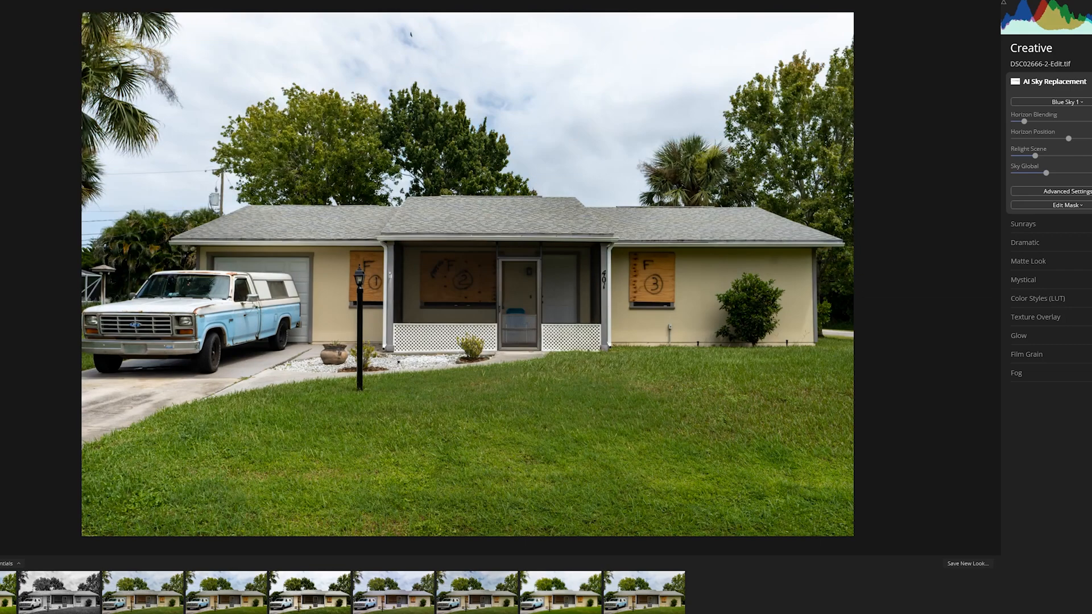
left_click(490, 1)
left_click(491, 0)
left_click(491, 0)
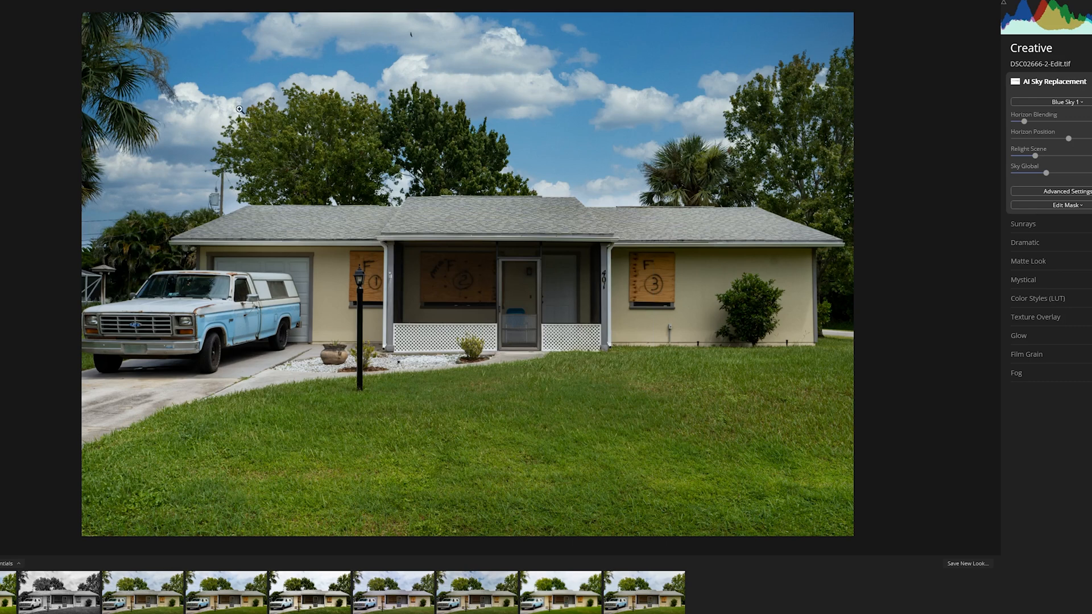
- Examine the palm, tree and roof edges against the new sky at 100% zoom
left_click(198, 94)
left_click(152, 109)
left_click(779, 149)
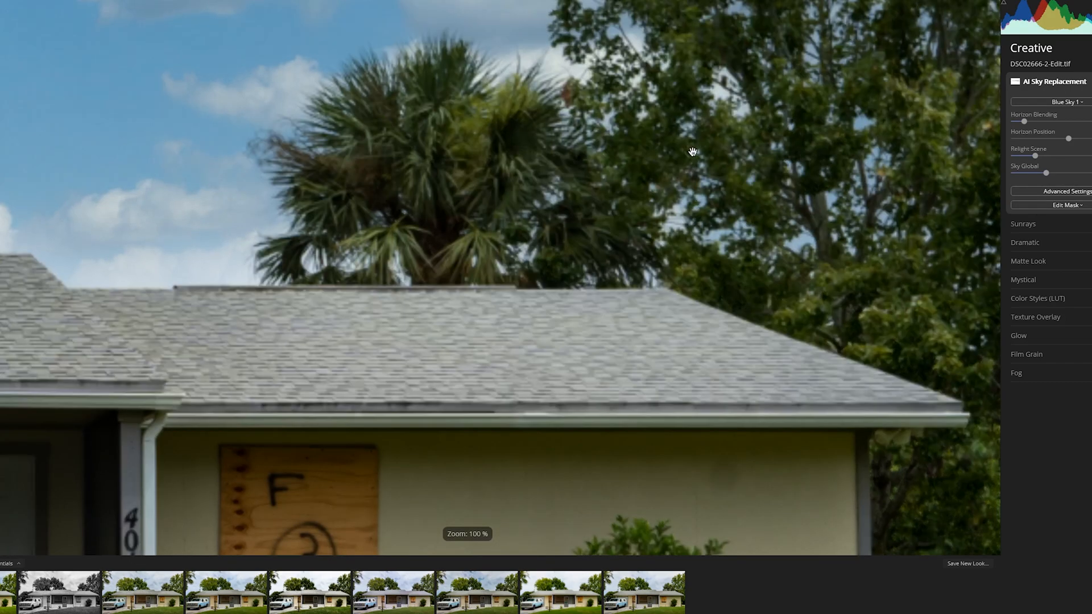
left_click(693, 152)
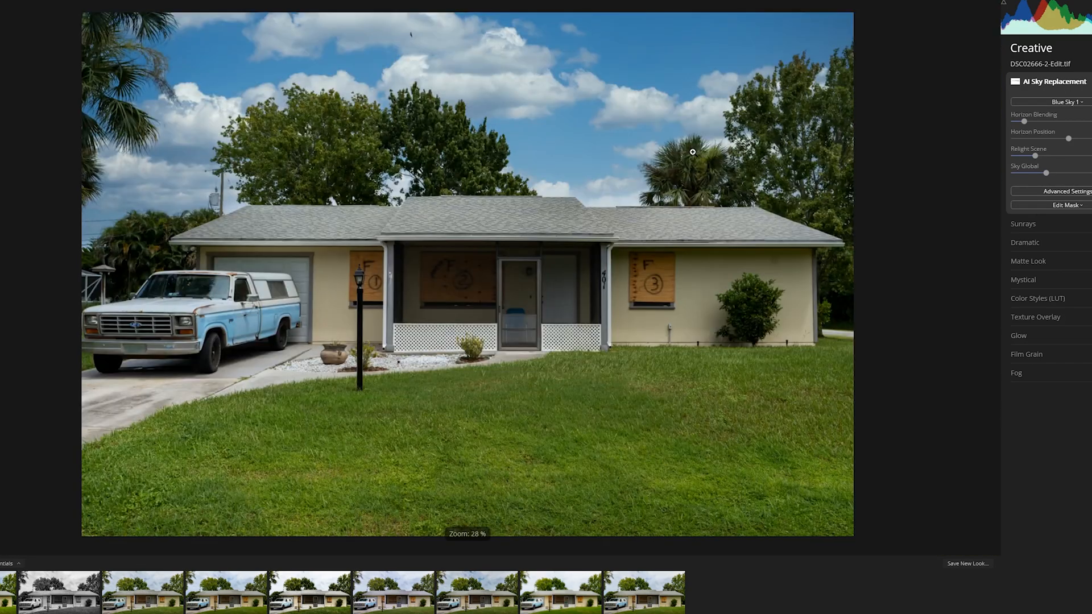
- Erase the remaining sky effect from the roof with the mask brush at size 100 and 50% opacity, and finish the mask
left_click(1068, 205)
left_click(1050, 217)
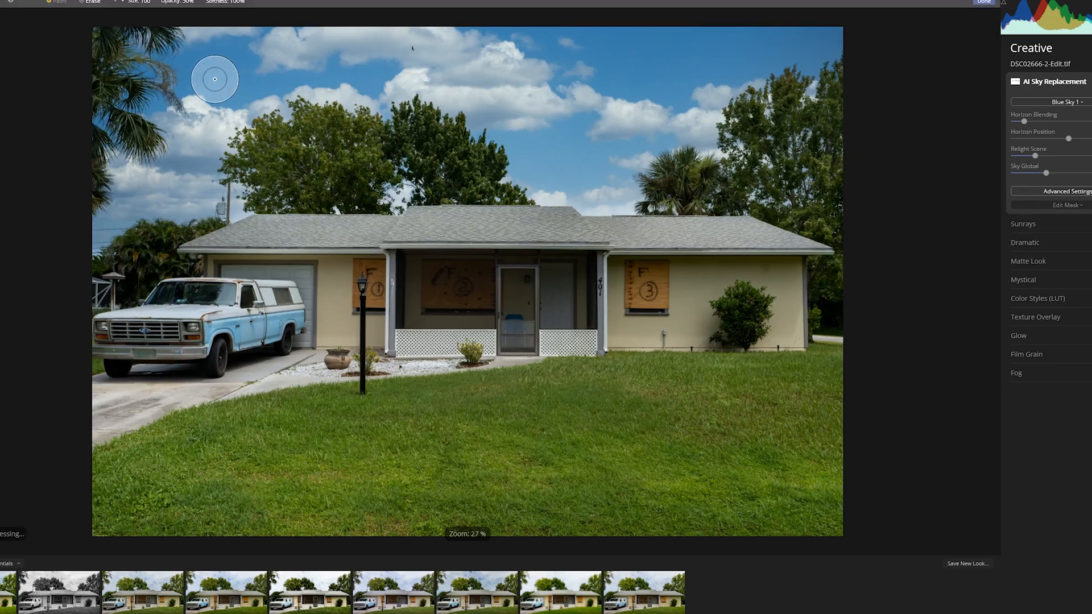
left_click(93, 2)
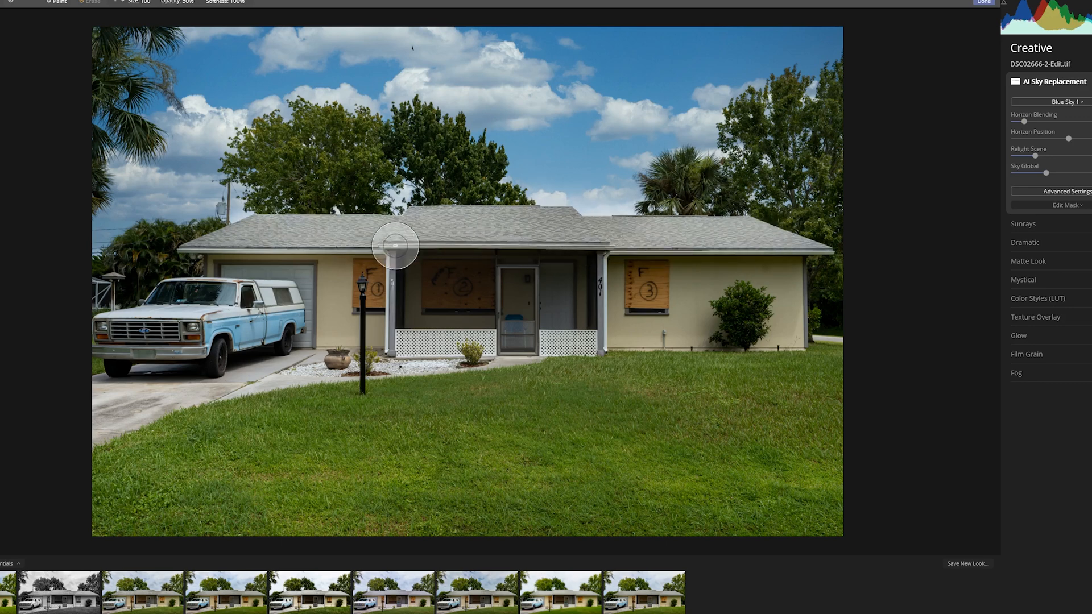
left_click(984, 2)
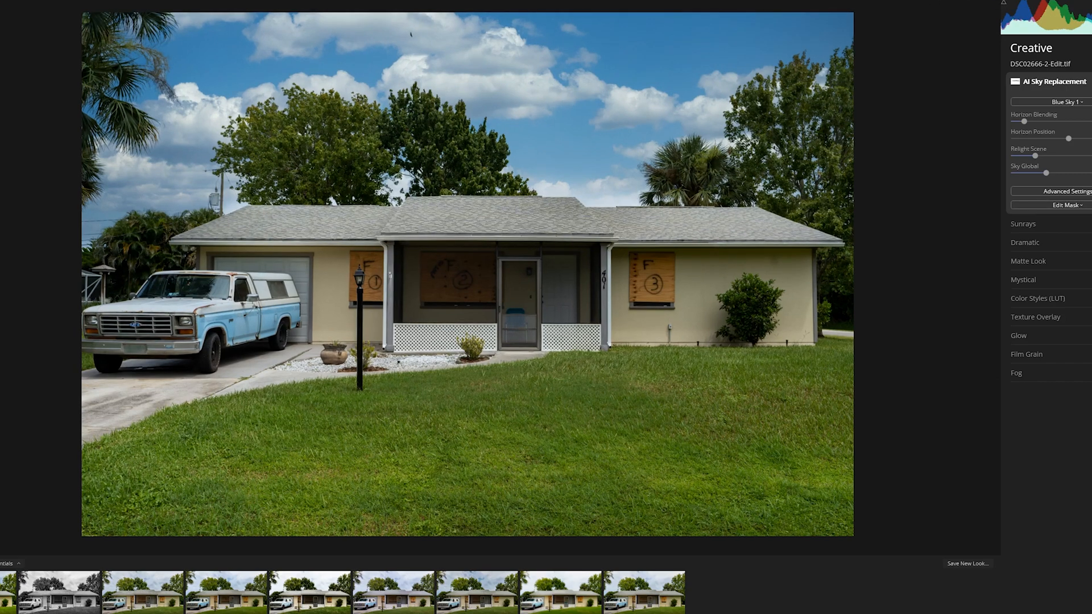
- Compare the refined roof mask with the original photo by toggling before and after
key("backslash")
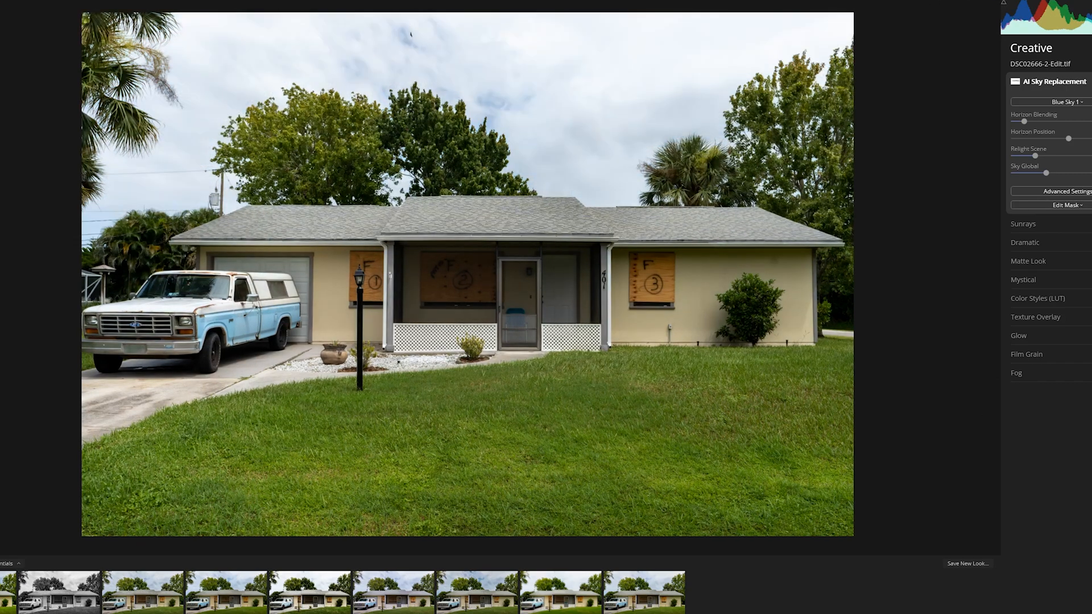
key("backslash")
key("backslash")
key("backslash")
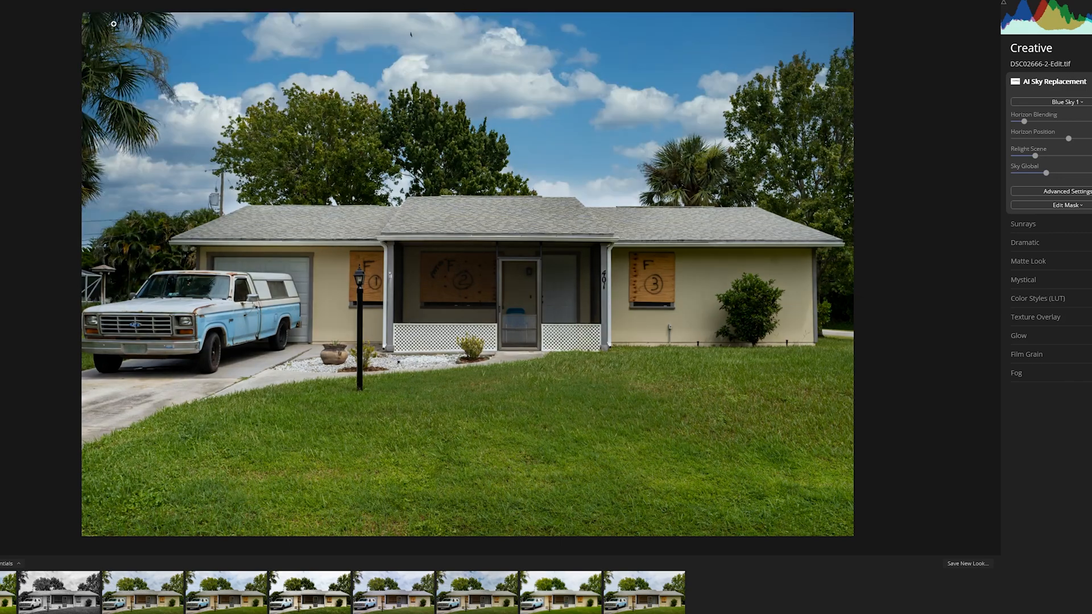
- Return to Lightroom and open DSC02668-2.jpg in Luminar 4 as a copy with Lightroom adjustments
key("Escape")
left_click(558, 335)
right_click(328, 600)
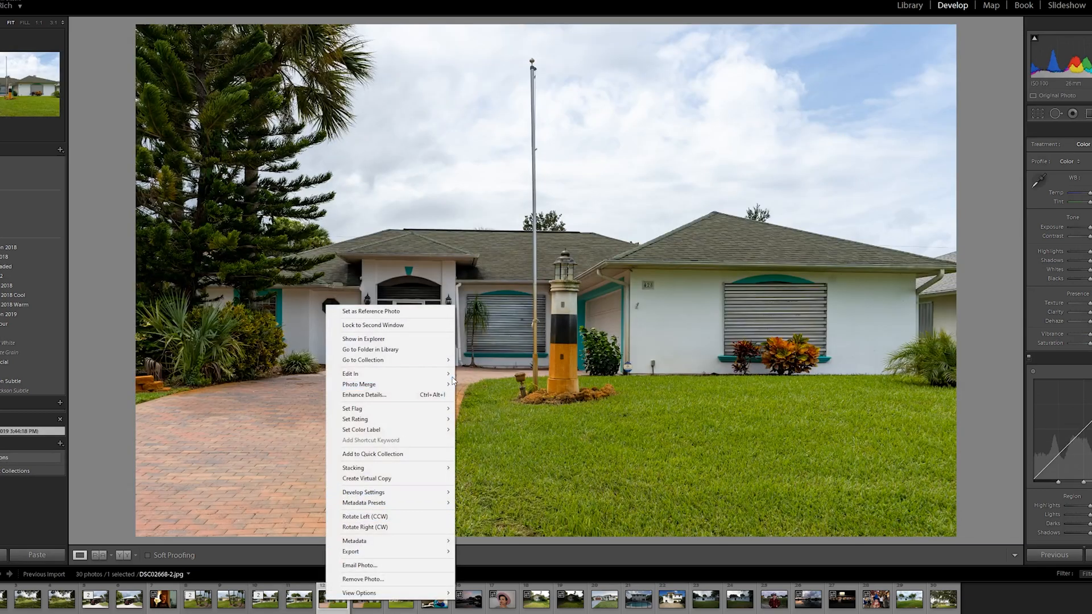
mouse_move(453, 375)
left_click(484, 396)
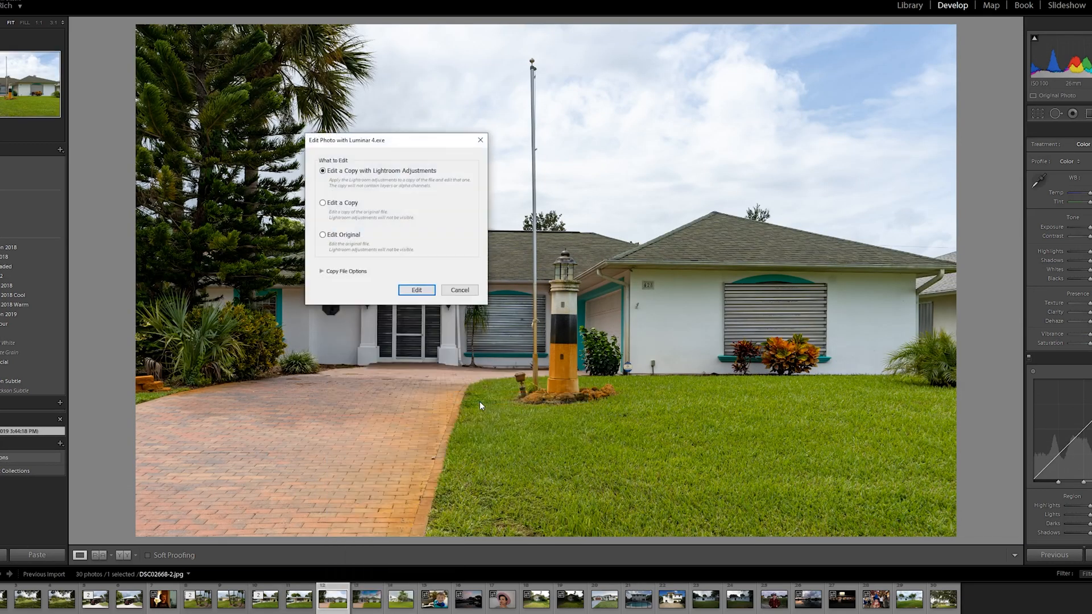
left_click(421, 292)
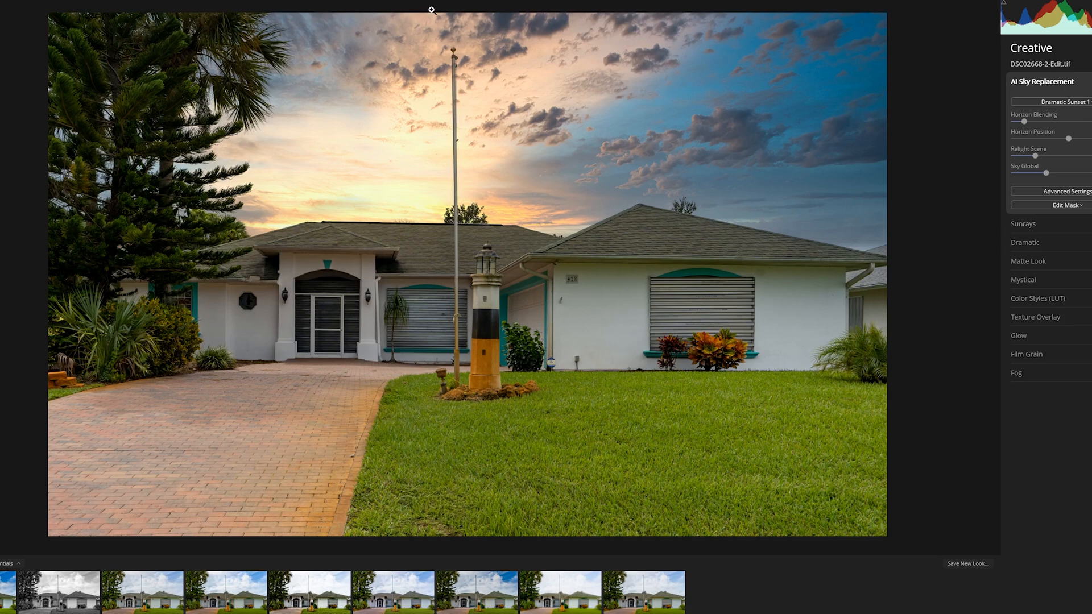
- Compare the Dramatic Sunset 1 sky on the flagpole house with the original by toggling the before view repeatedly
key("backslash")
key("backslash")
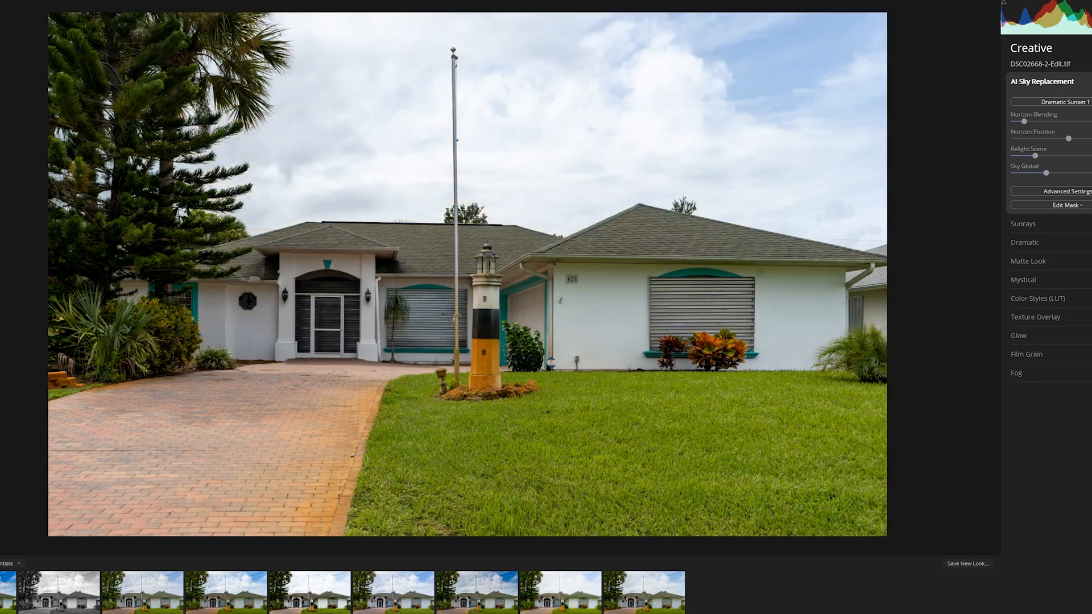
key("backslash")
key("backslash")
key("backslash")
key("backslash")
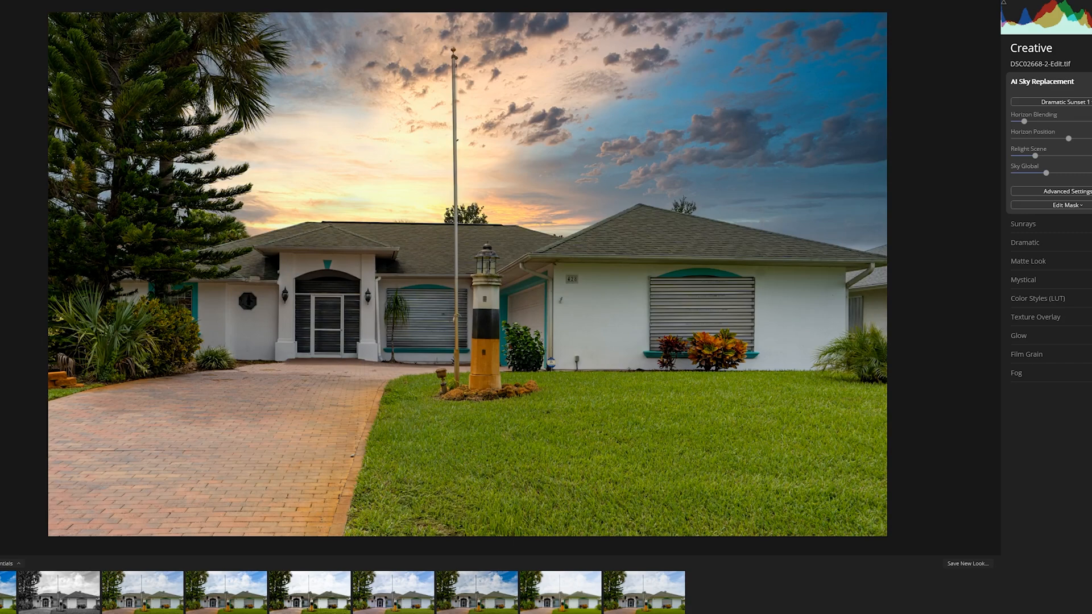
key("backslash")
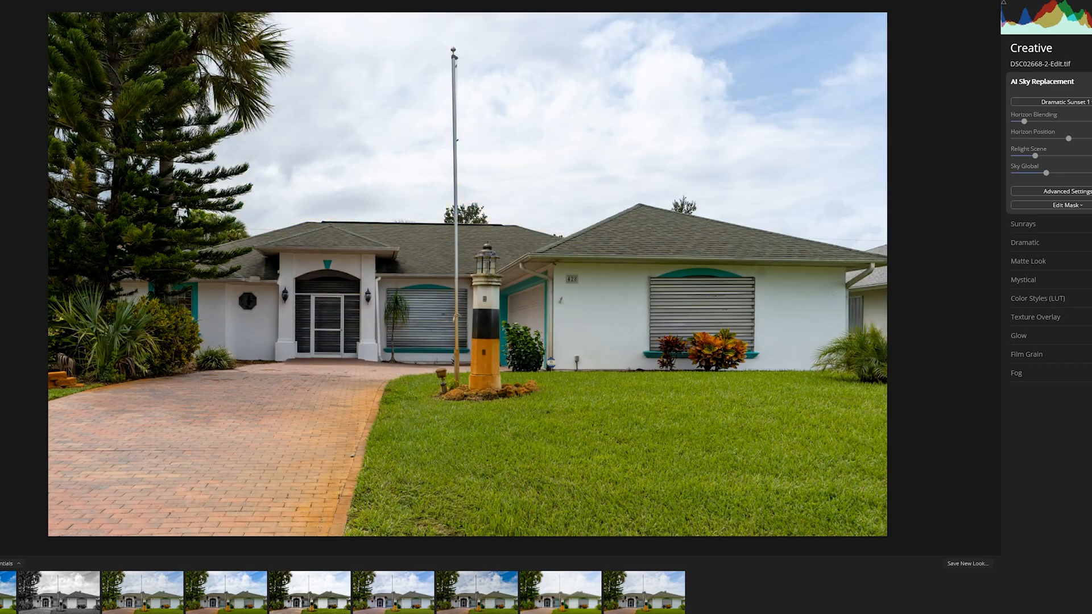
key("backslash")
key("backslash")
key("backslash")
key("backslash")
key("backslash")
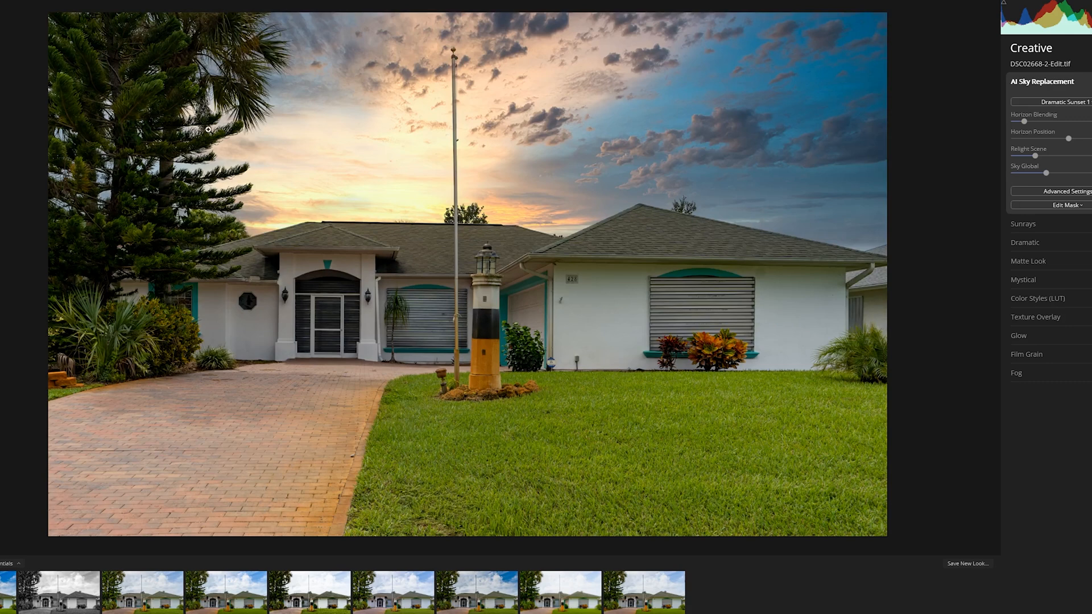
- Inspect the replaced sky around the tree branches, palm fronds and flagpole of the flagpole house at close range
left_click(220, 172)
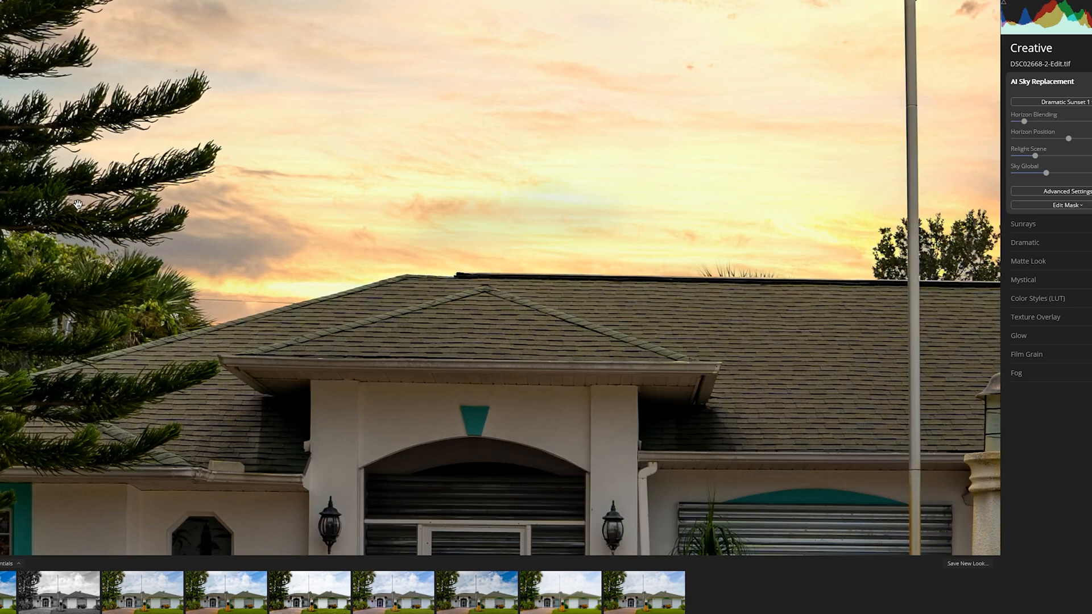
left_click_drag(79, 204, 502, 298)
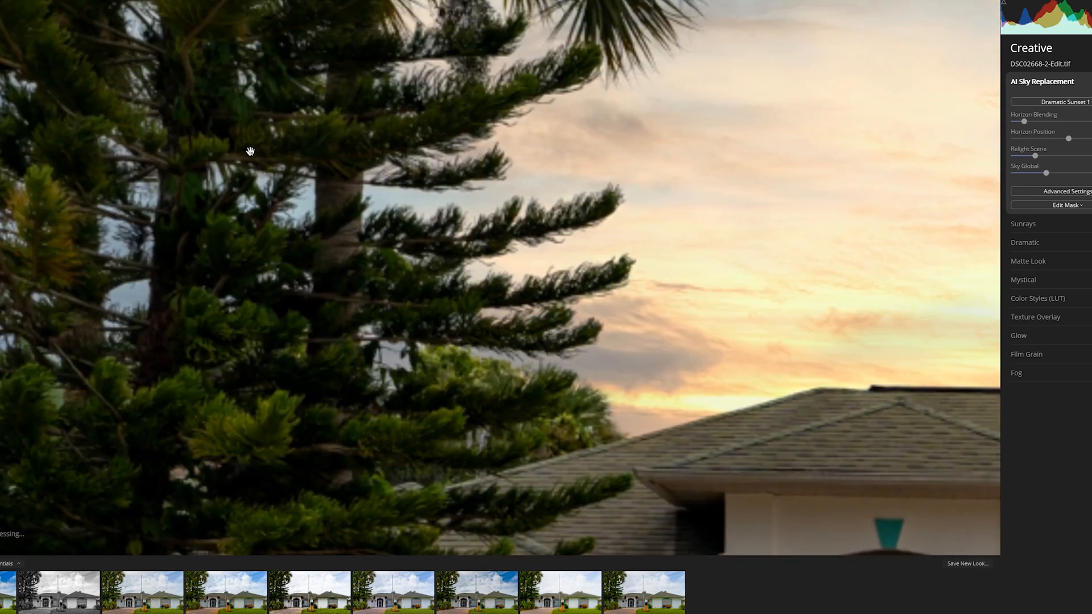
left_click_drag(251, 152, 259, 405)
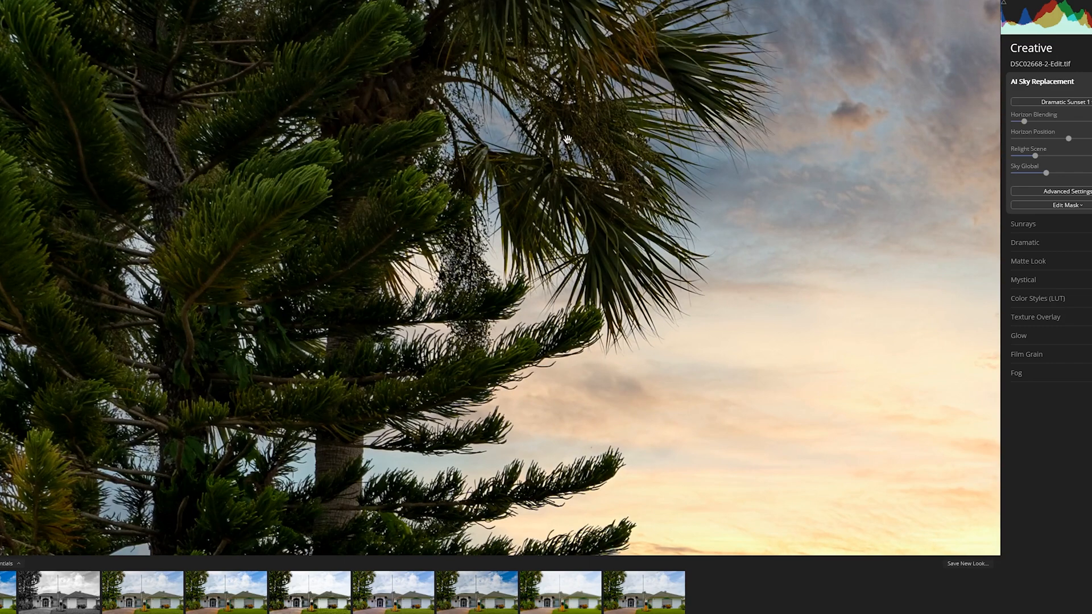
left_click_drag(569, 139, 481, 189)
left_click_drag(736, 294, 381, 372)
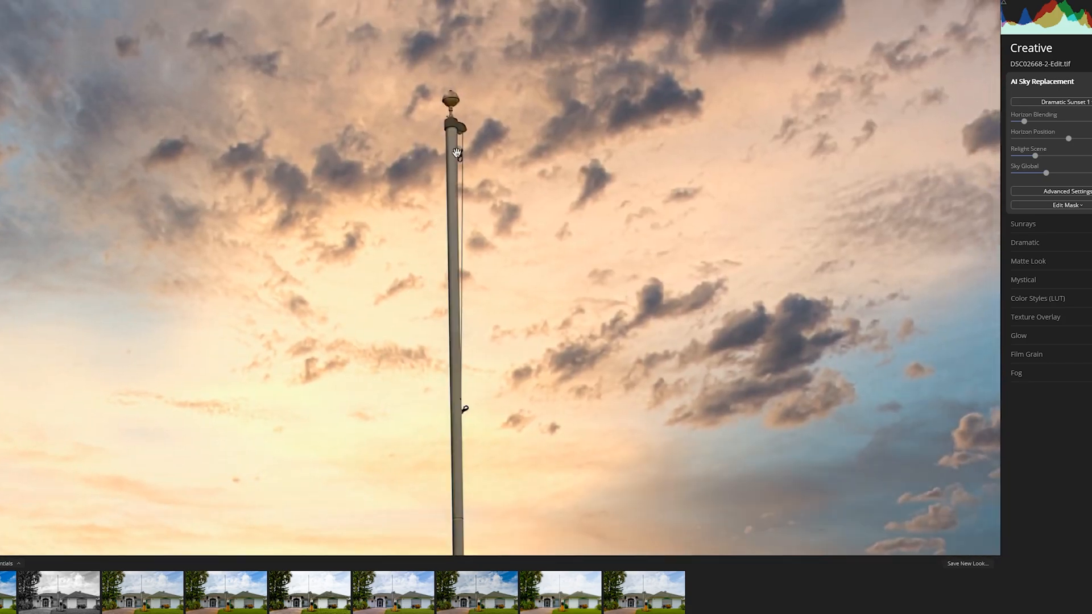
left_click(510, 353)
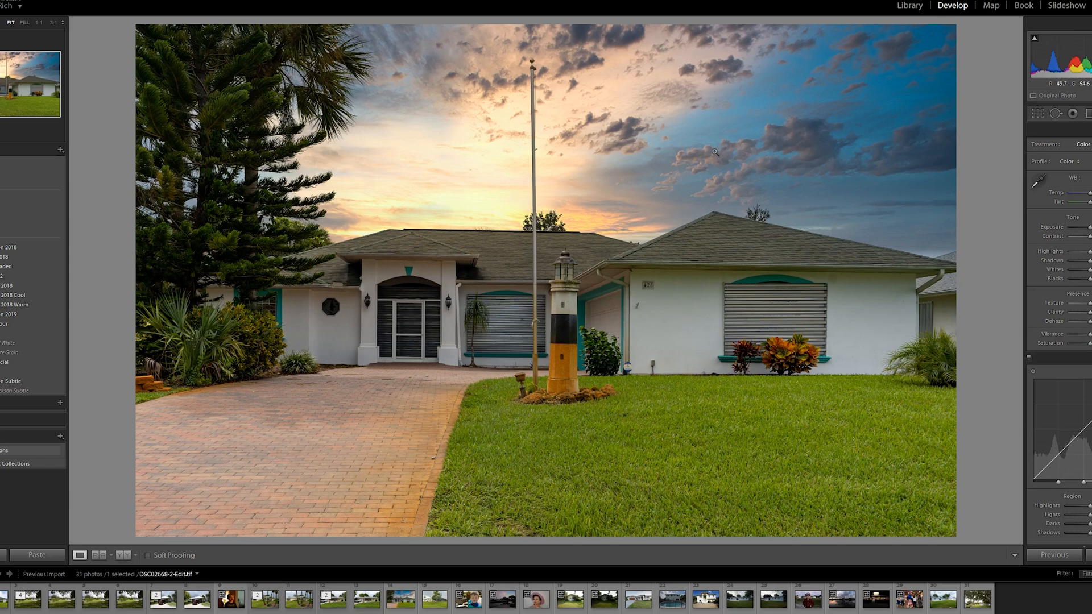
- Apply the automatic Upright perspective correction to DSC02668-2-Edit.tif in Lightroom
scroll(1069, 398, "down", 10)
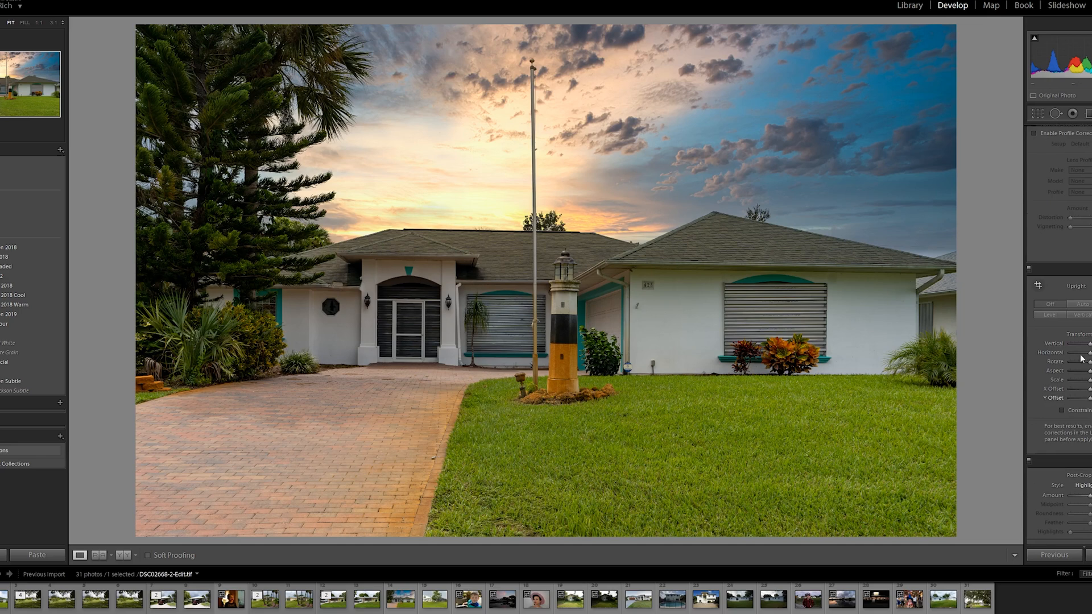
left_click(1081, 307)
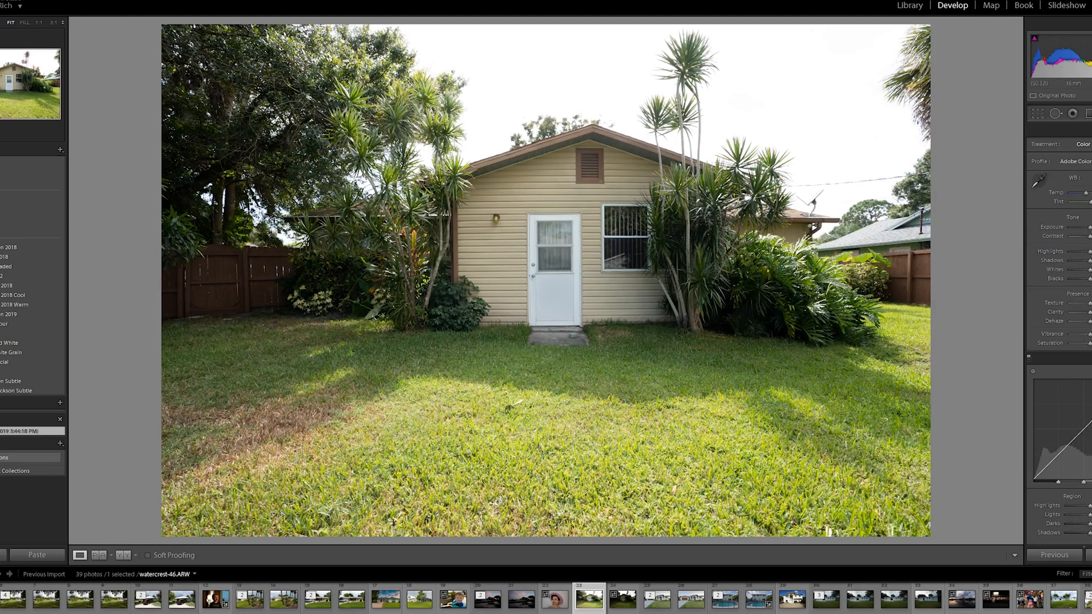
- Auto-tone watercrest-46.ARW in Lightroom and open it in Luminar 4 as a copy with Lightroom adjustments
key("ctrl+u")
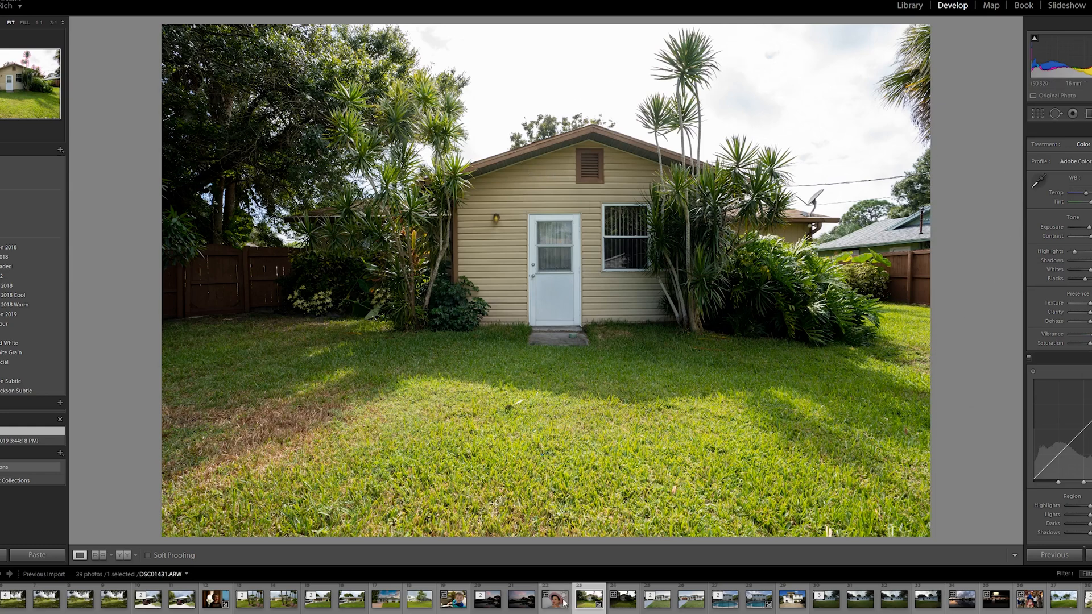
right_click(589, 604)
mouse_move(654, 375)
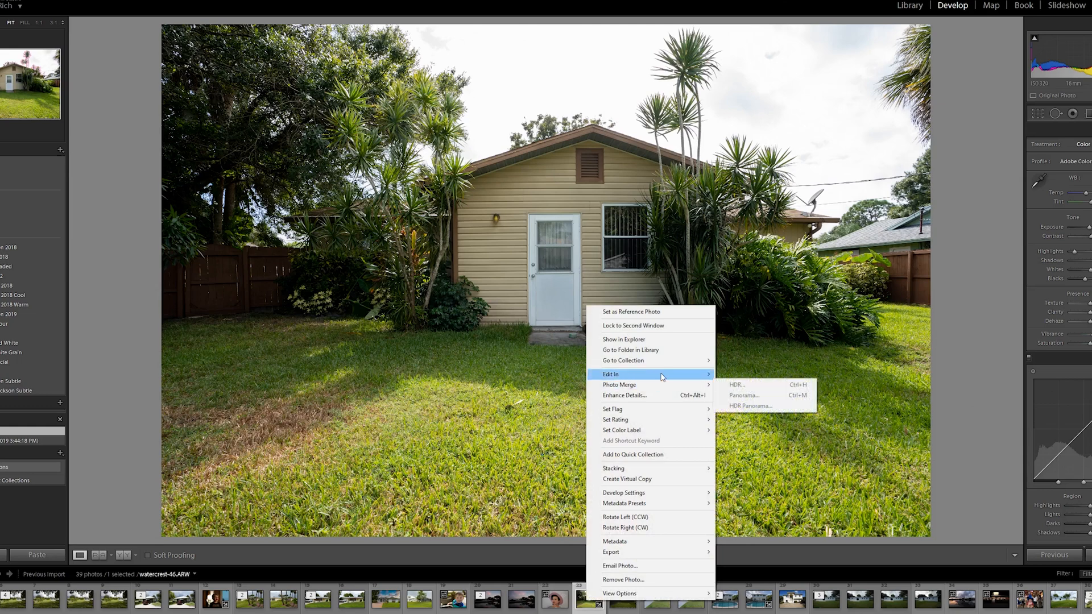
left_click(740, 399)
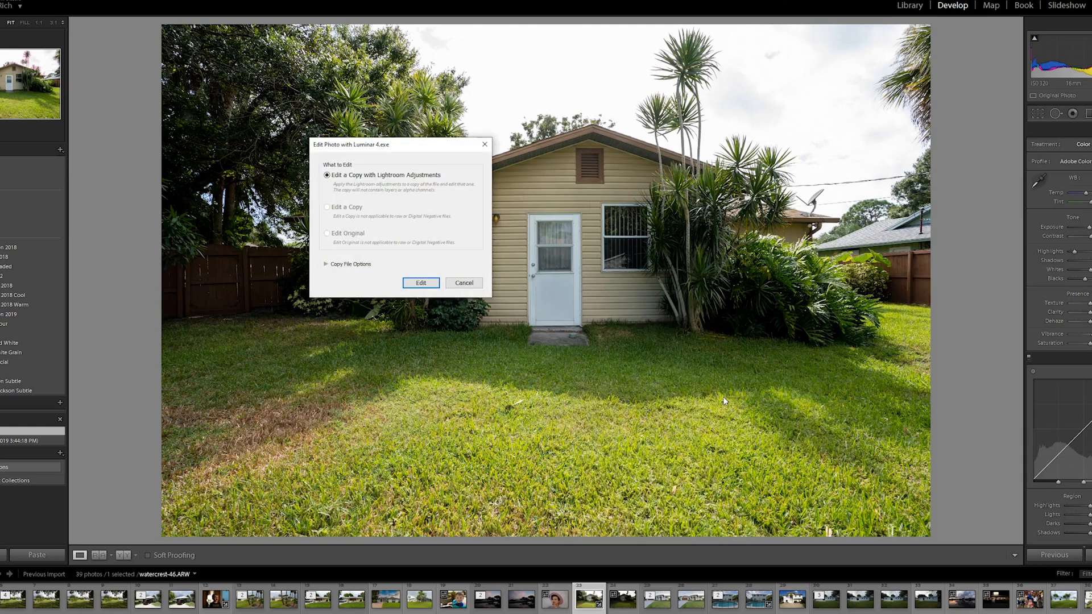
left_click(434, 284)
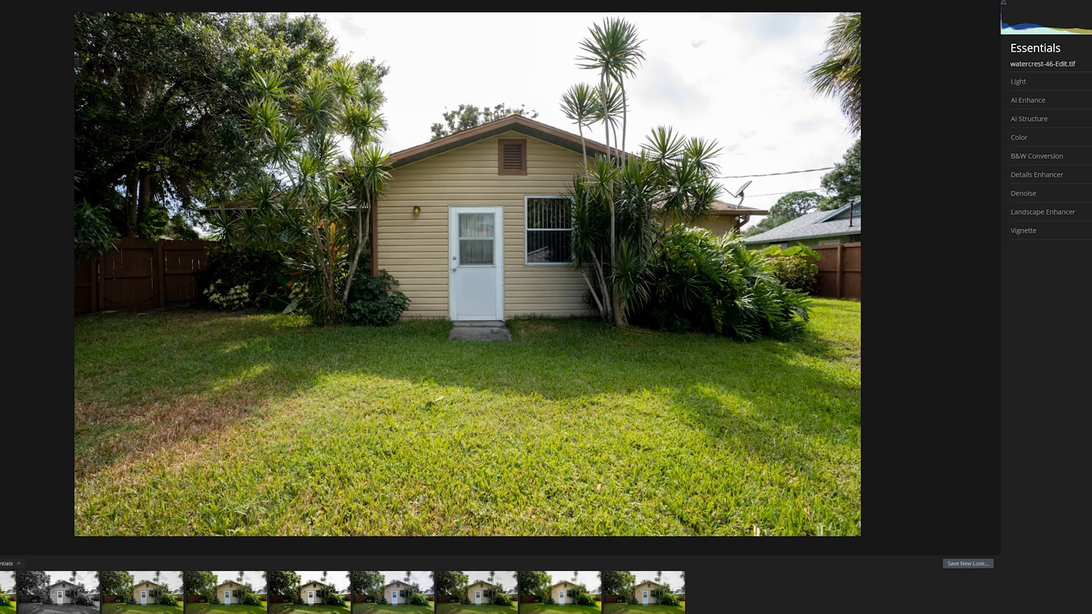
- Replace the backyard photo's sky with Blue Sky 1 using AI Sky Replacement
left_click(1091, 119)
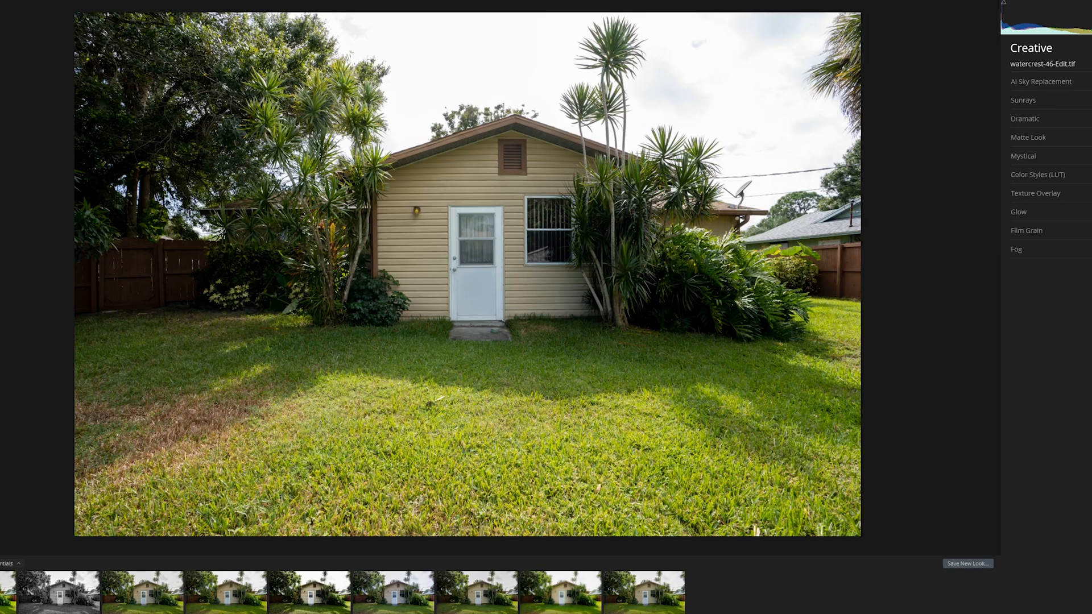
left_click(1043, 84)
left_click(1068, 105)
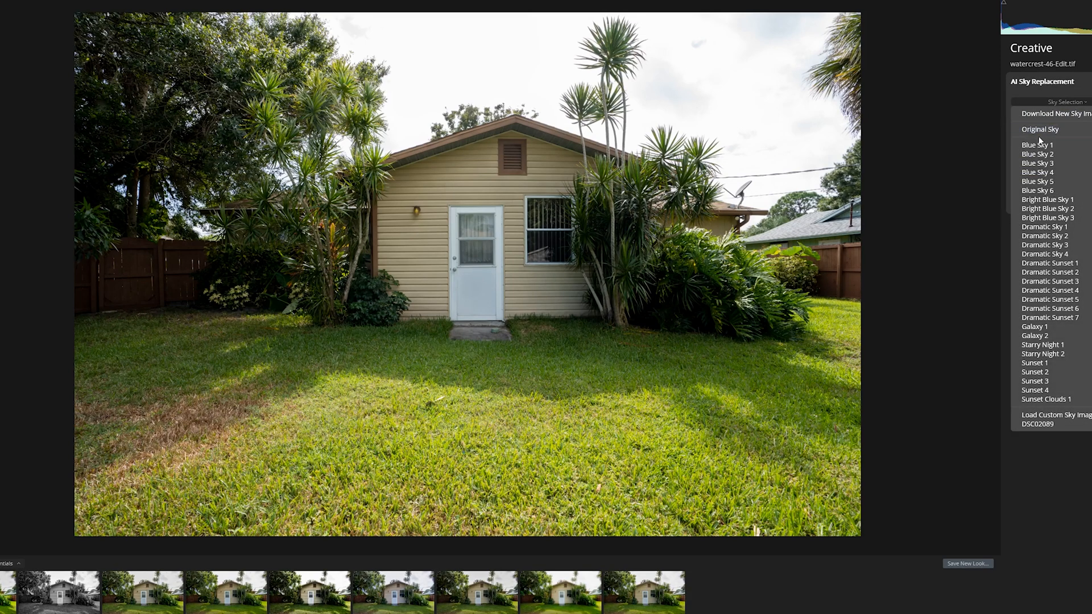
left_click(1037, 142)
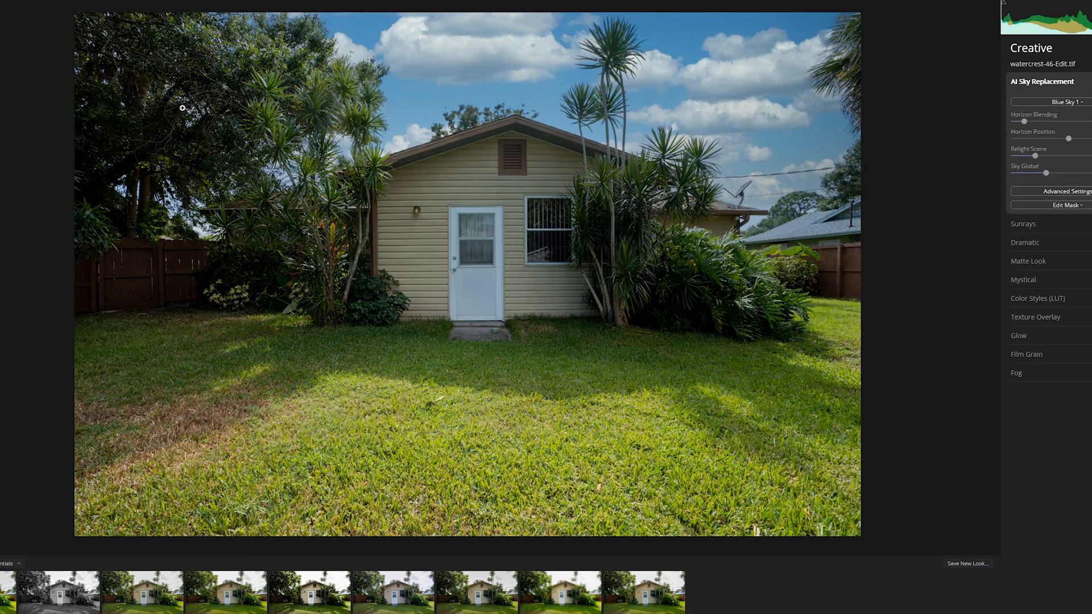
- Inspect the Blue Sky 1 replacement around the palms, rooflines, satellite dish and power lines at 100% zoom
left_click(347, 77)
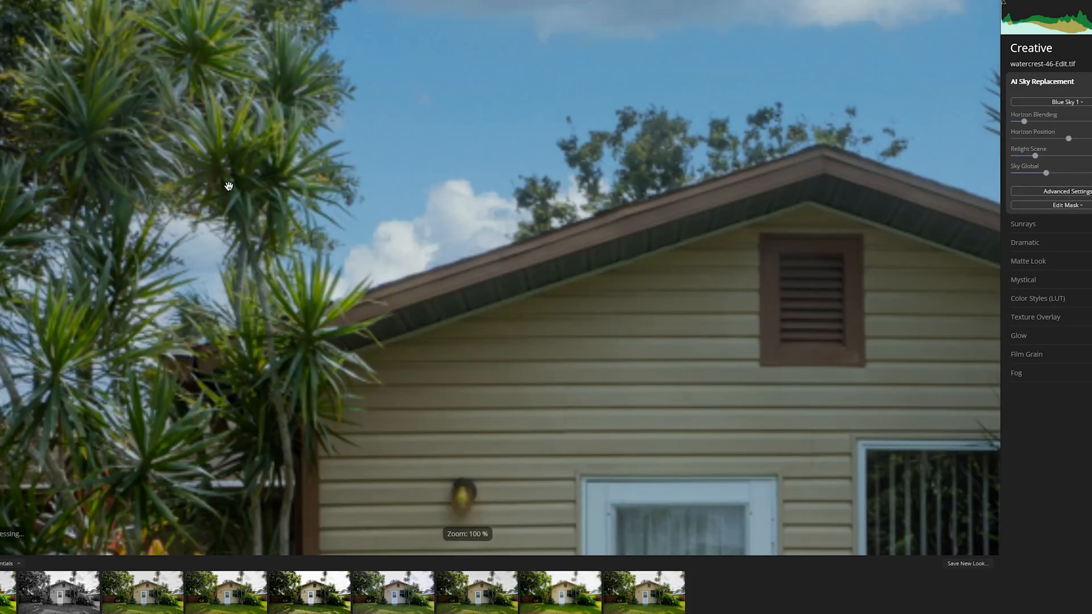
left_click(229, 186)
left_click(246, 206)
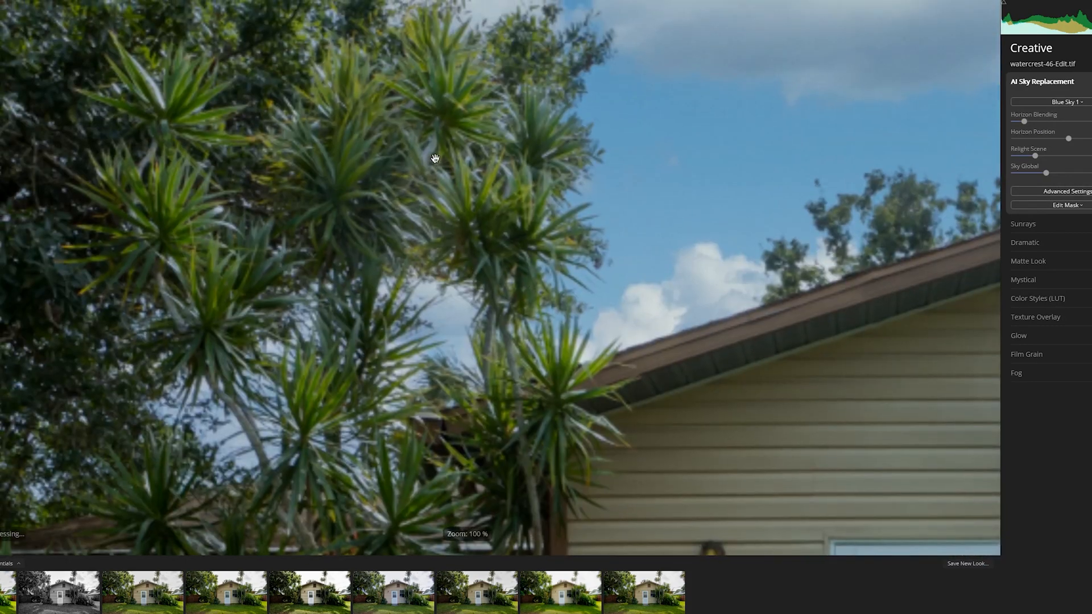
left_click_drag(436, 158, 495, 273)
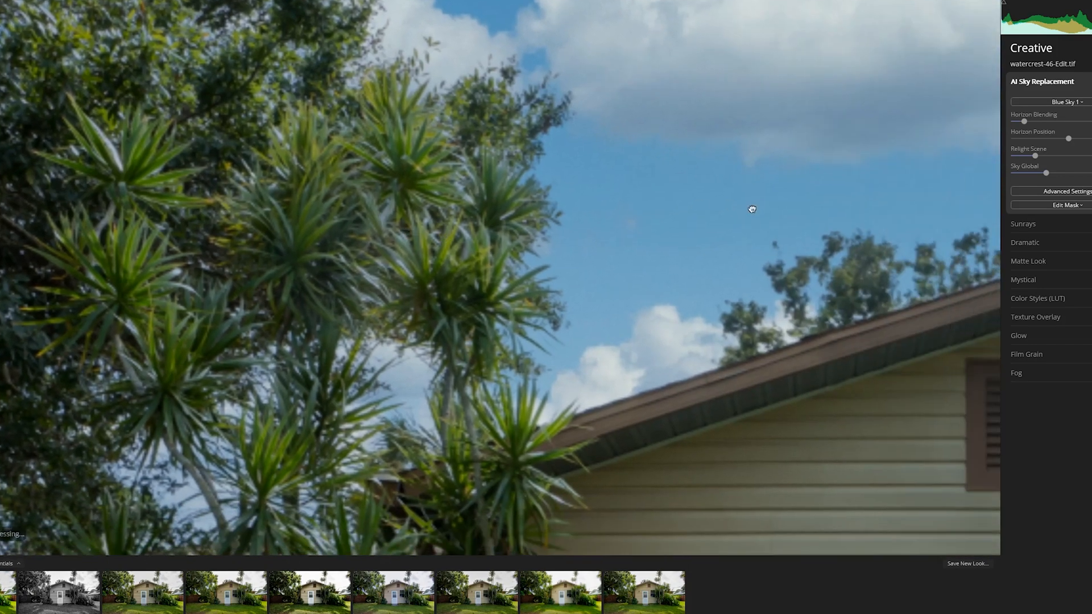
left_click_drag(751, 210, 319, 254)
left_click_drag(642, 216, 166, 320)
left_click_drag(631, 237, 222, 250)
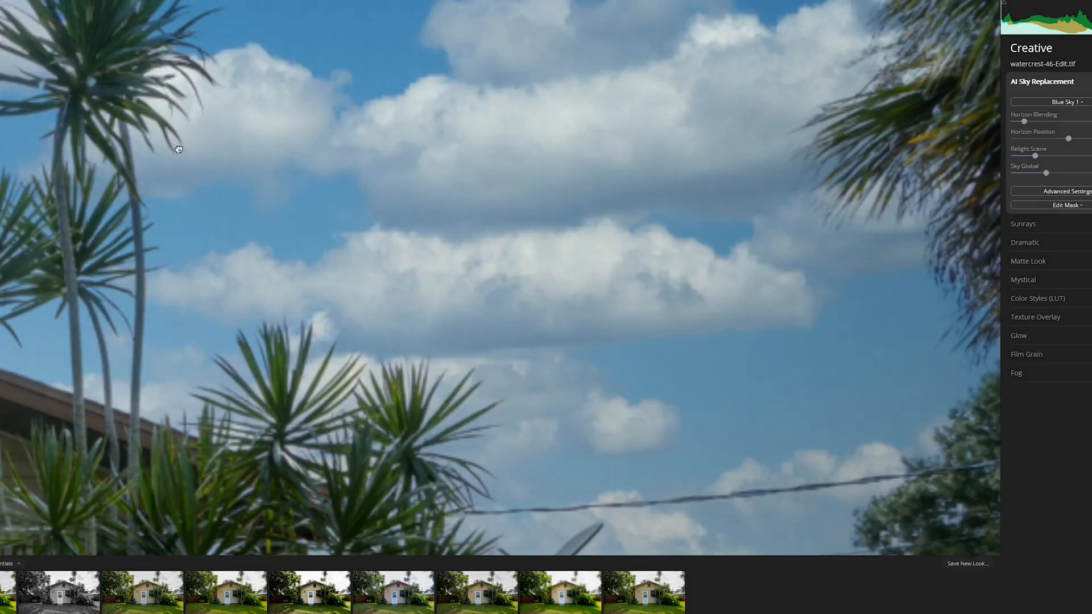
left_click_drag(299, 341, 210, 105)
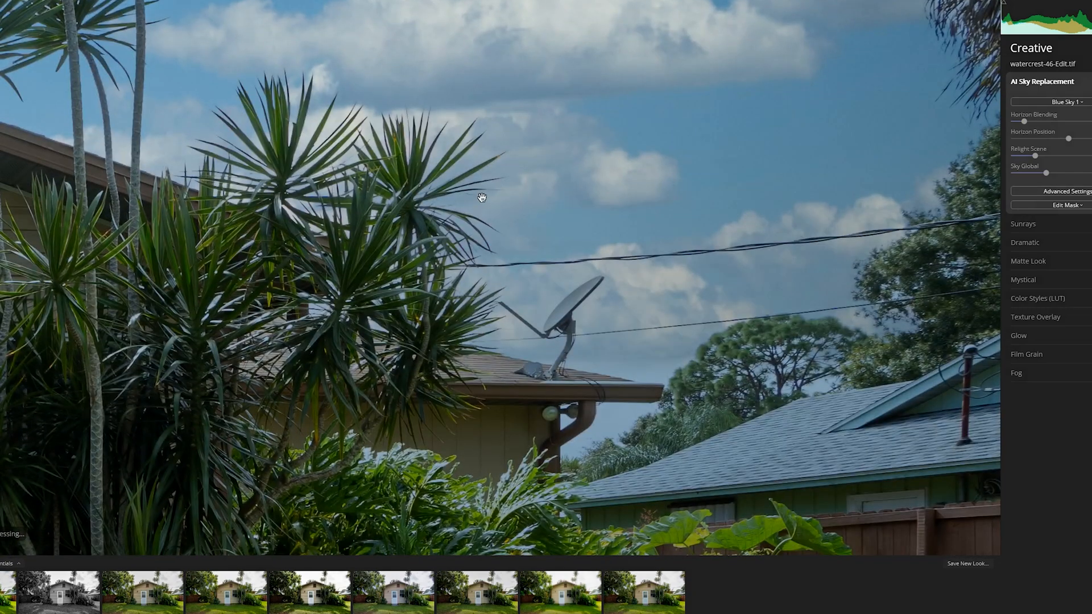
double_click(553, 219)
- Erase the sky effect from the main roof edge and the neighbouring roof with the mask brush at size 100 and 50% opacity, and finish the mask
left_click(1069, 204)
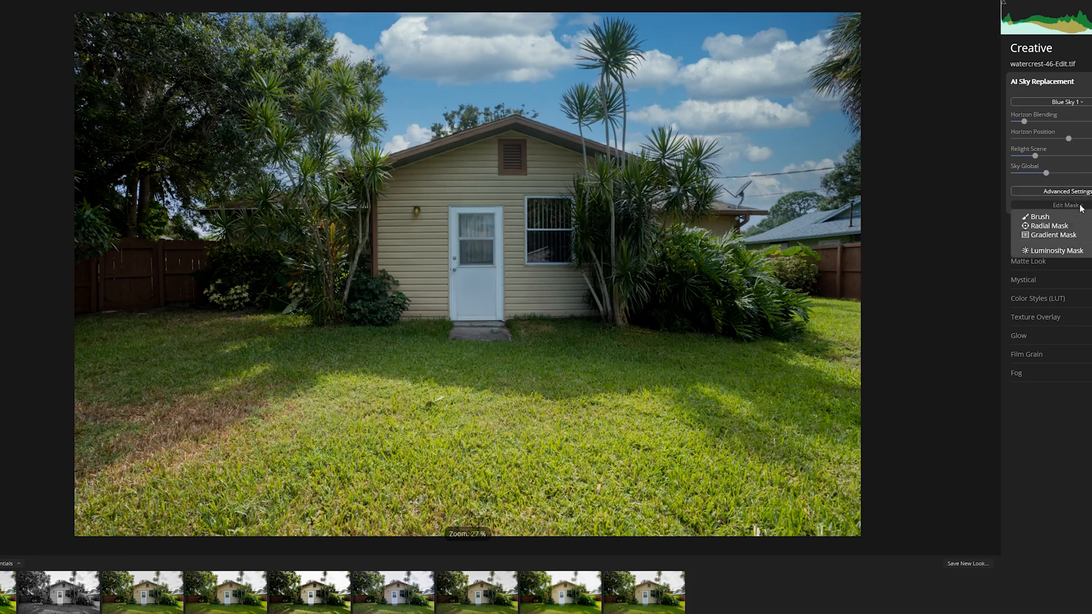
left_click(1058, 215)
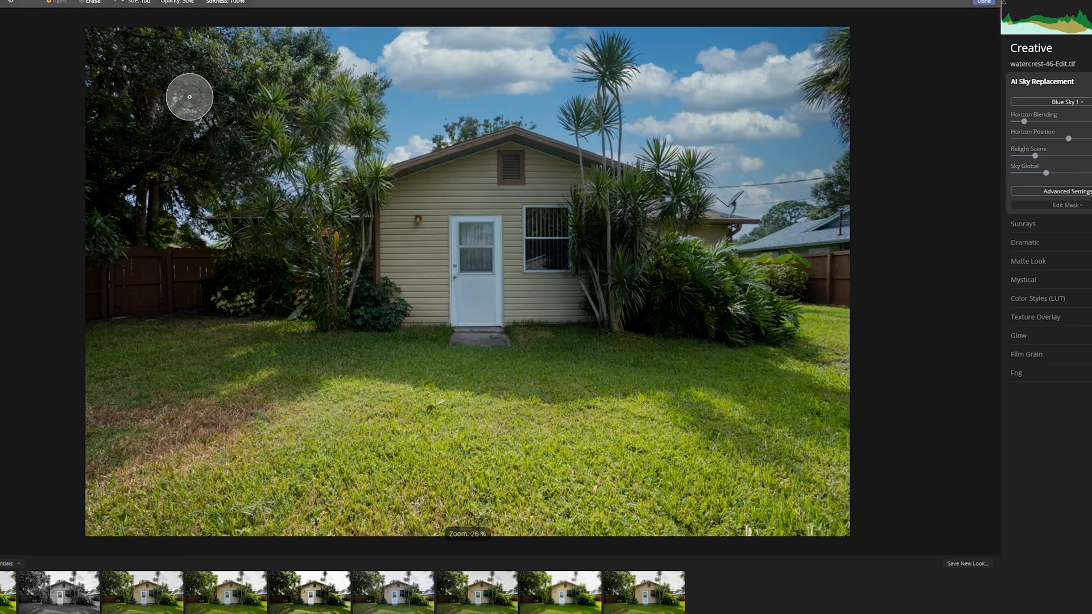
left_click(92, 2)
left_click_drag(535, 152, 636, 176)
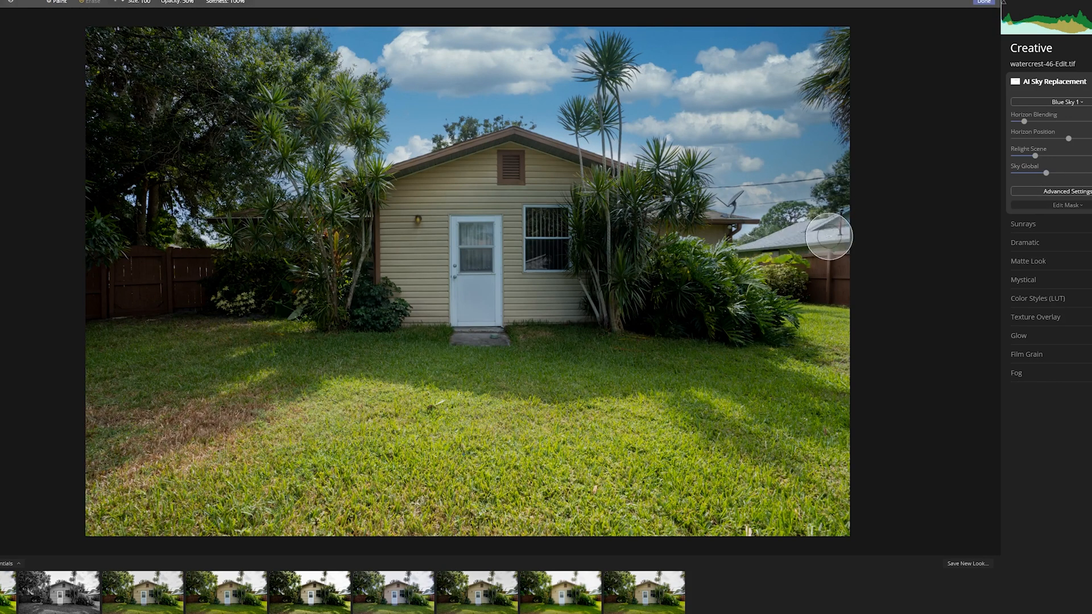
left_click_drag(830, 236, 850, 229)
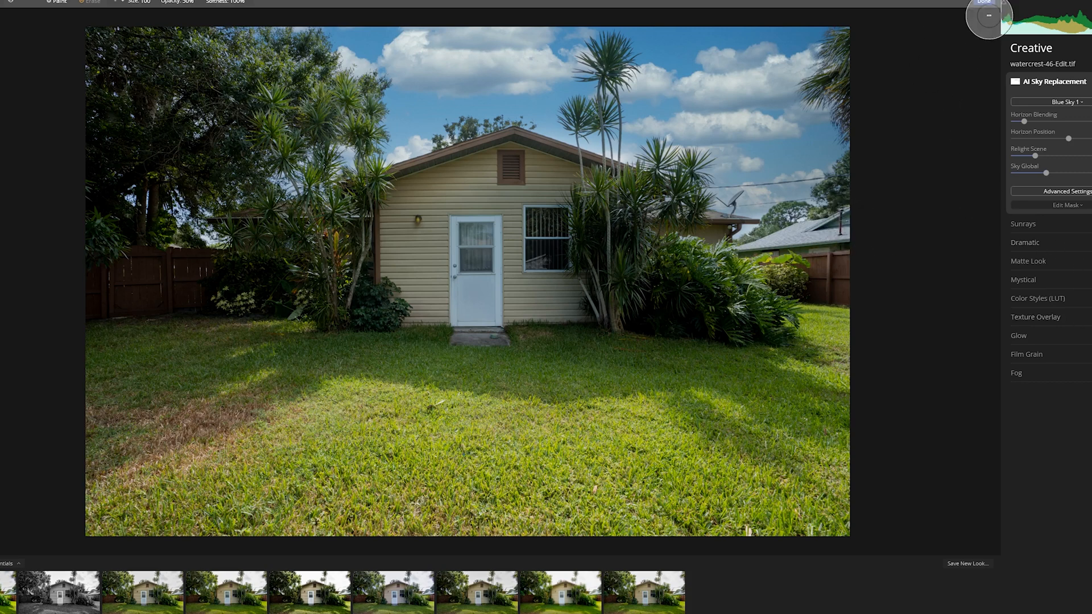
left_click(985, 2)
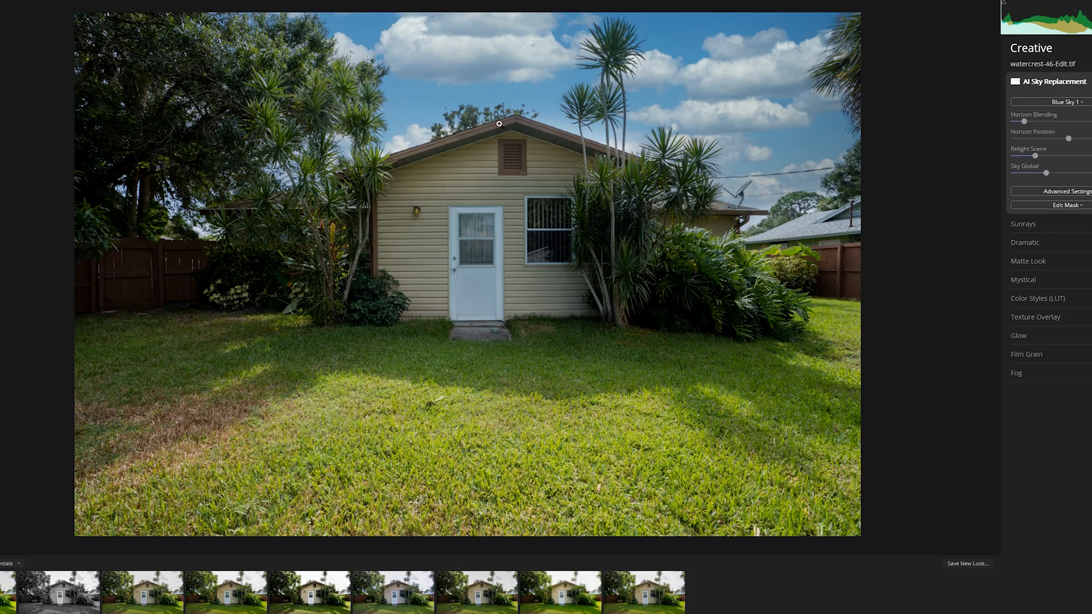
- Check the palms at 100% zoom and compare the masked Blue Sky 1 result with the original by sweeping the before/after divider
left_click(622, 44)
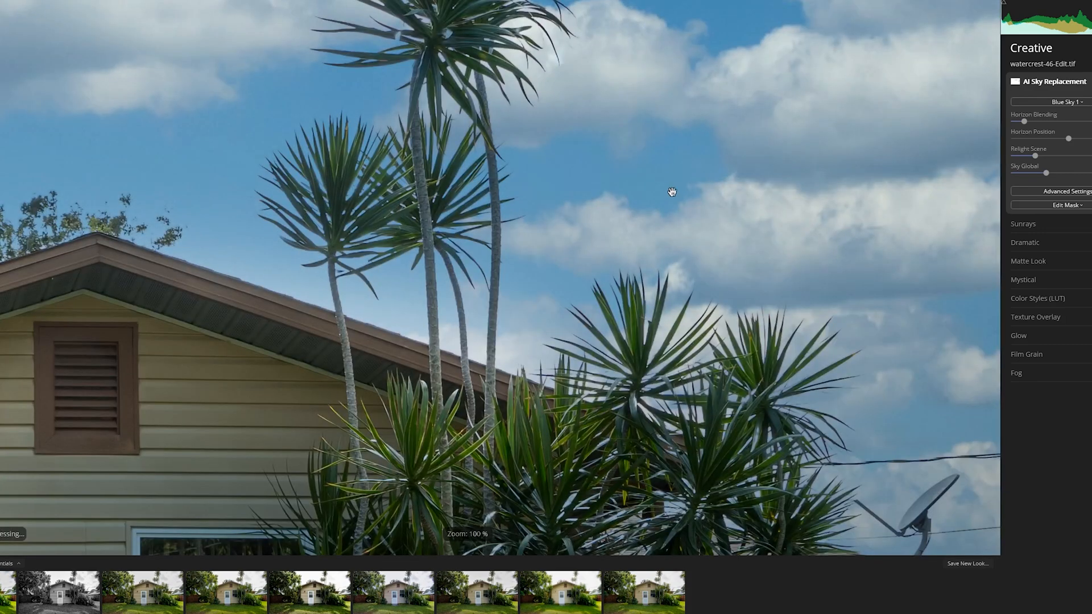
left_click(721, 198)
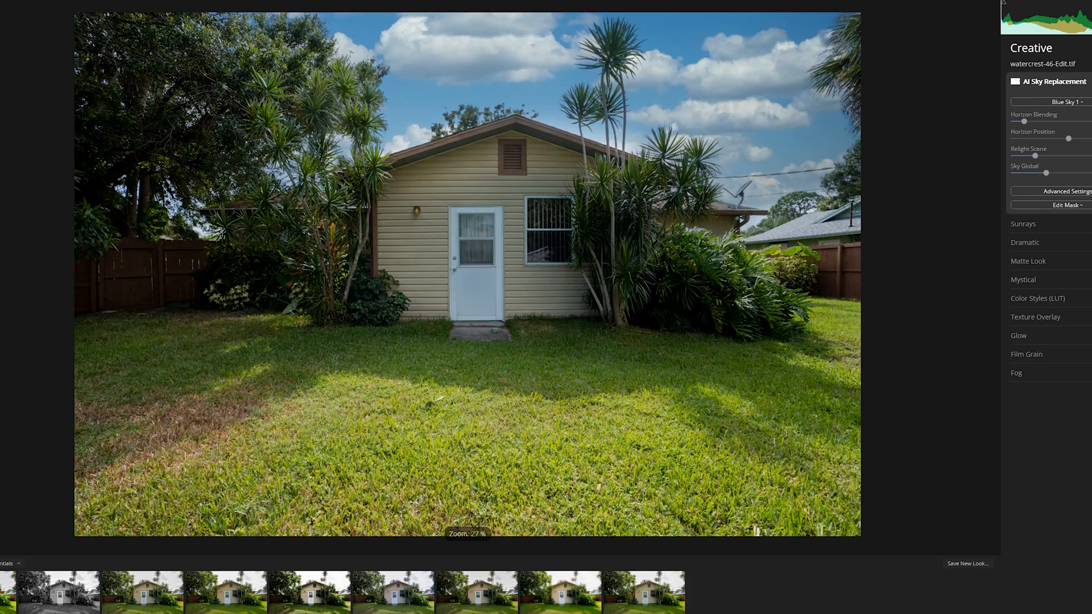
left_click(494, 1)
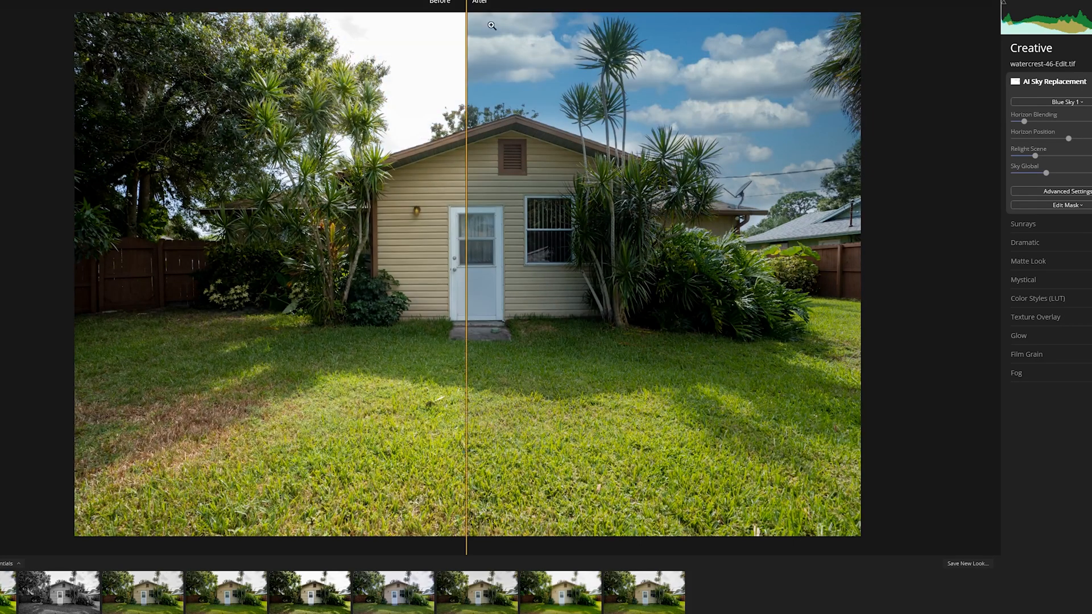
left_click_drag(467, 232, 120, 245)
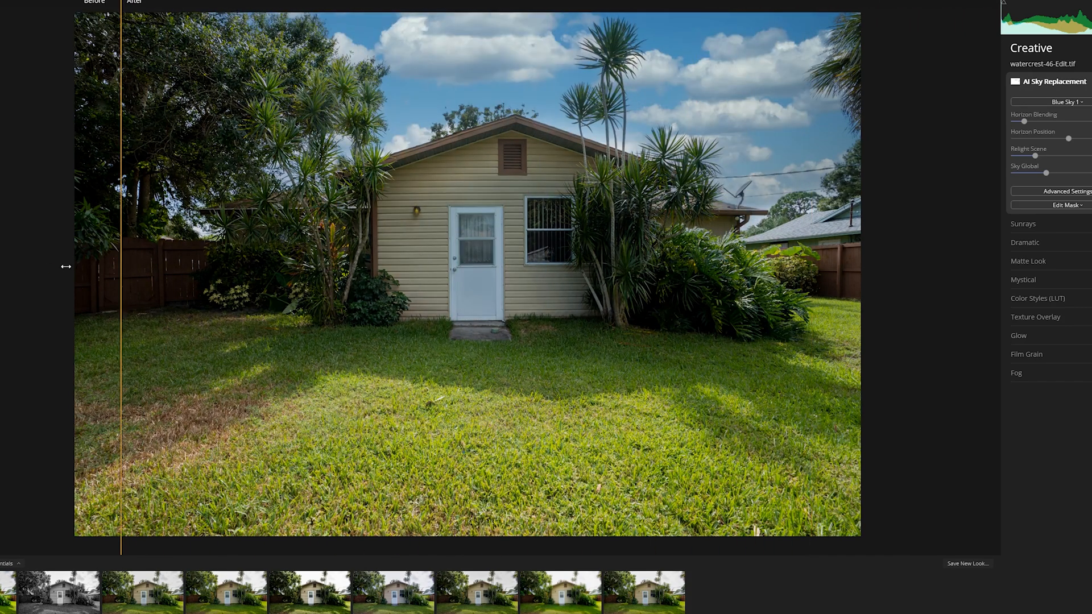
left_click_drag(66, 267, 893, 203)
left_click_drag(773, 194, 121, 197)
key("semicolon")
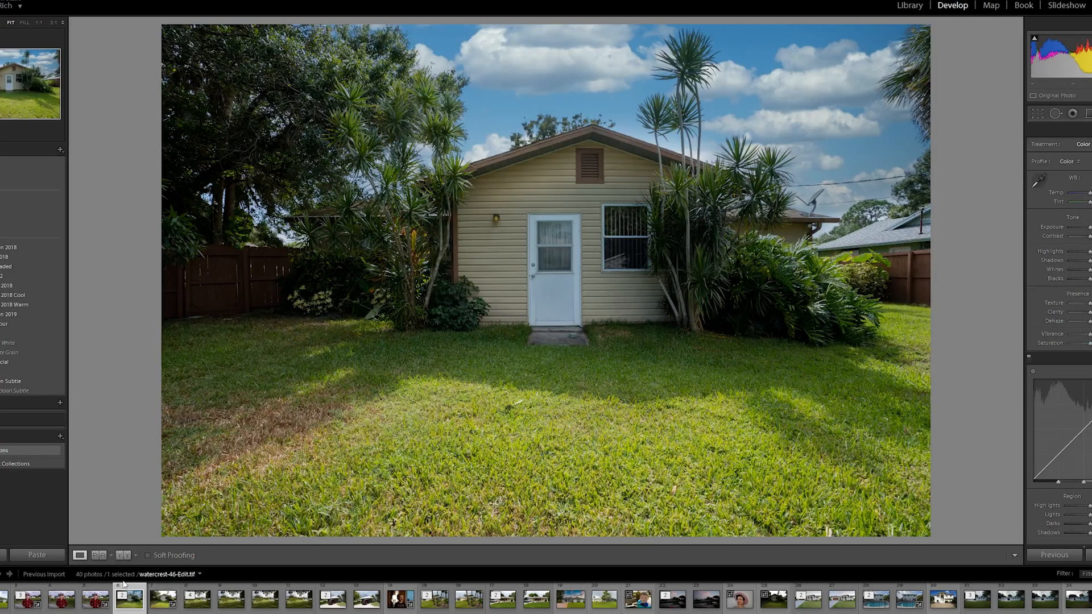
- View watercrest-46-Edit.tif full screen in Lightroom and leave the full-screen preview
key("f")
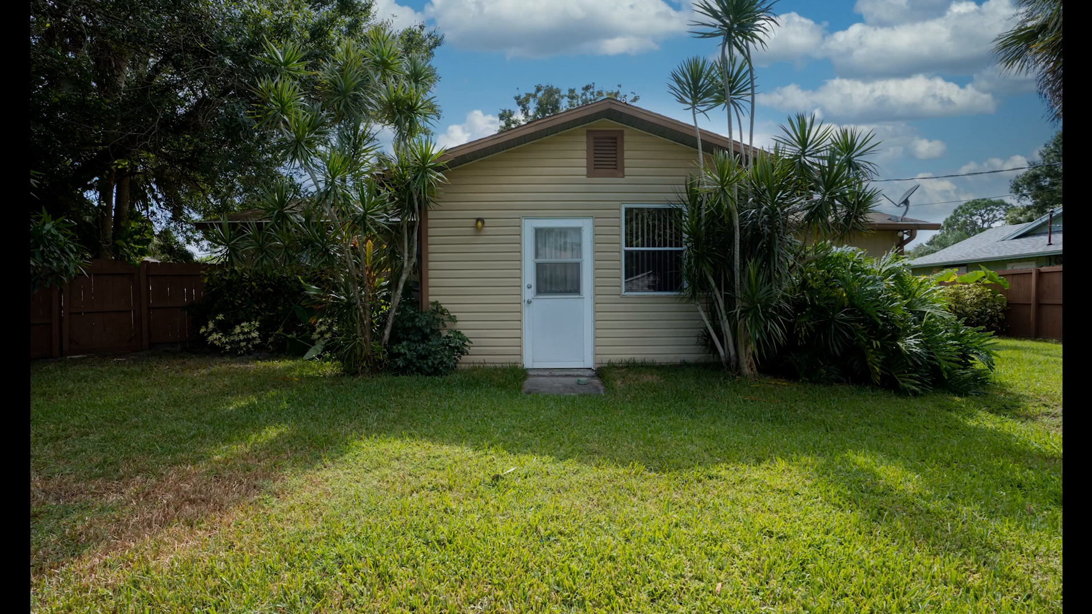
key("f")
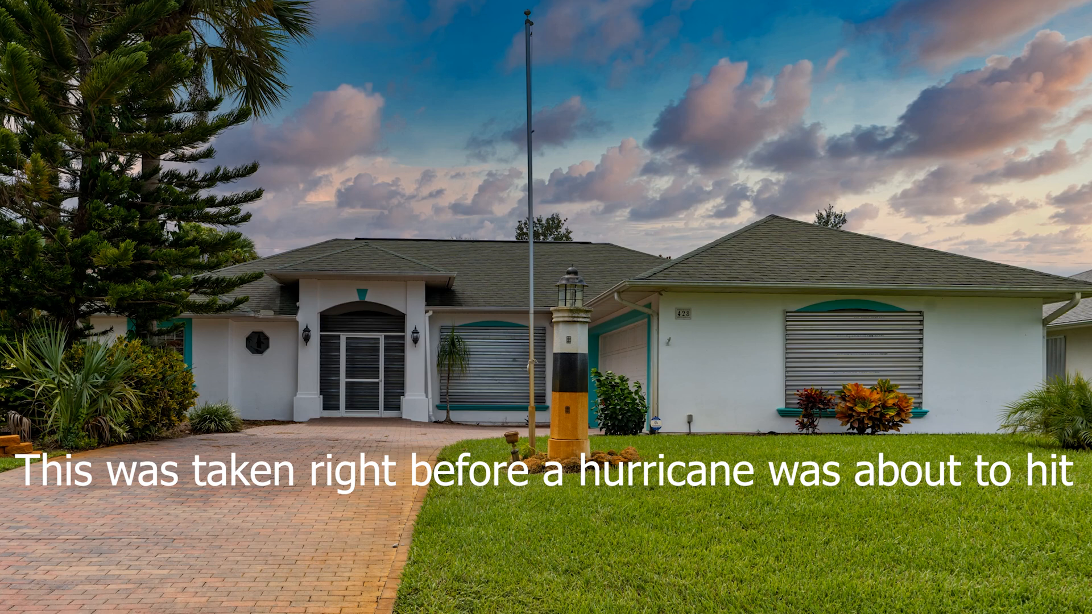
- Open the Lightroom photo of the white house with the blue metal roof in Luminar 4 for editing
right_click(833, 603)
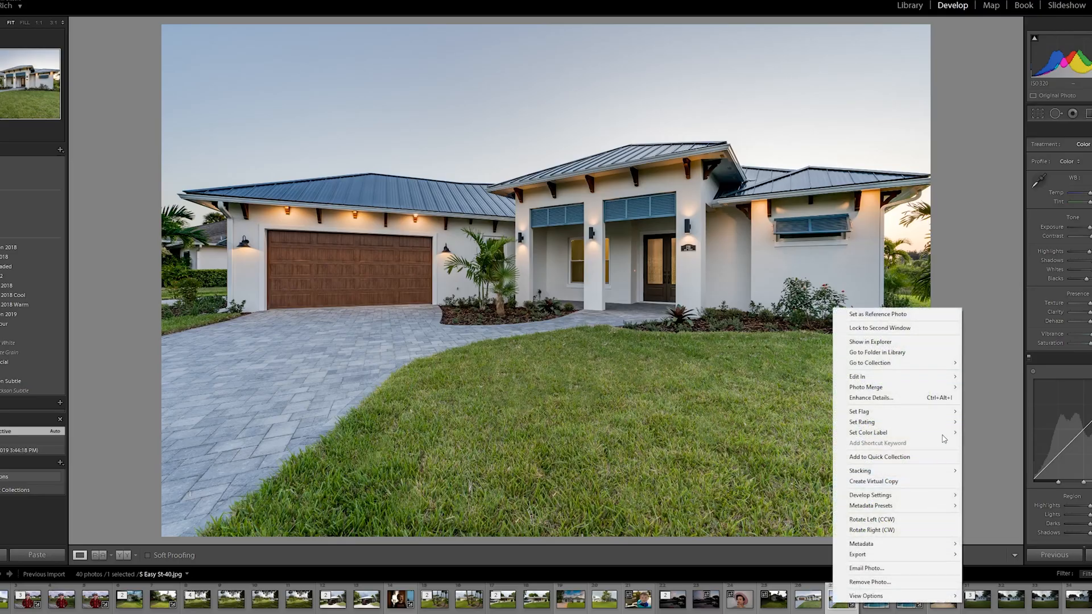
mouse_move(955, 379)
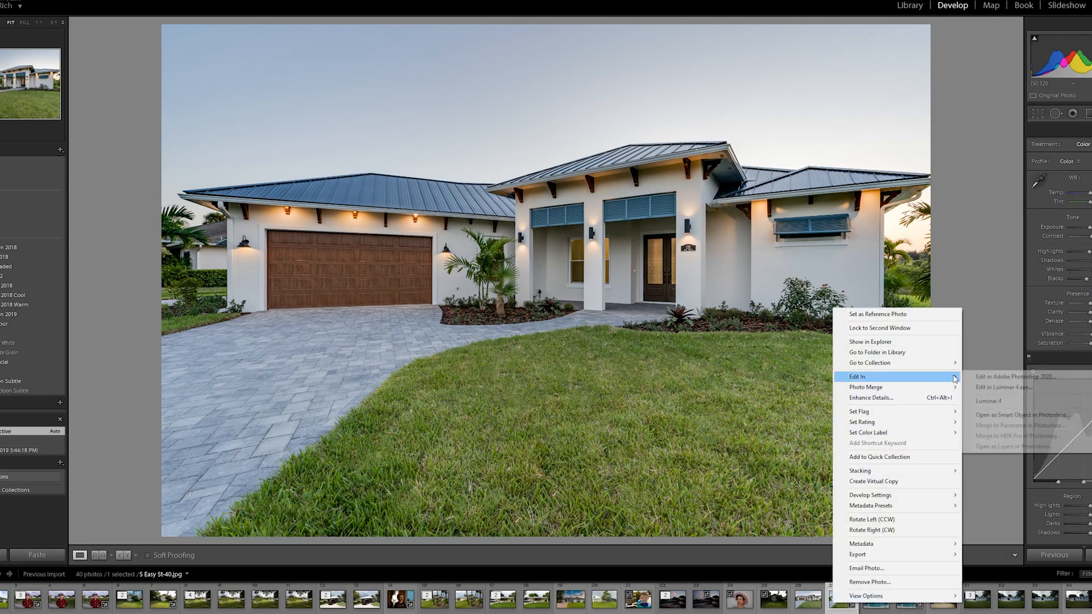
left_click(1004, 388)
left_click(416, 297)
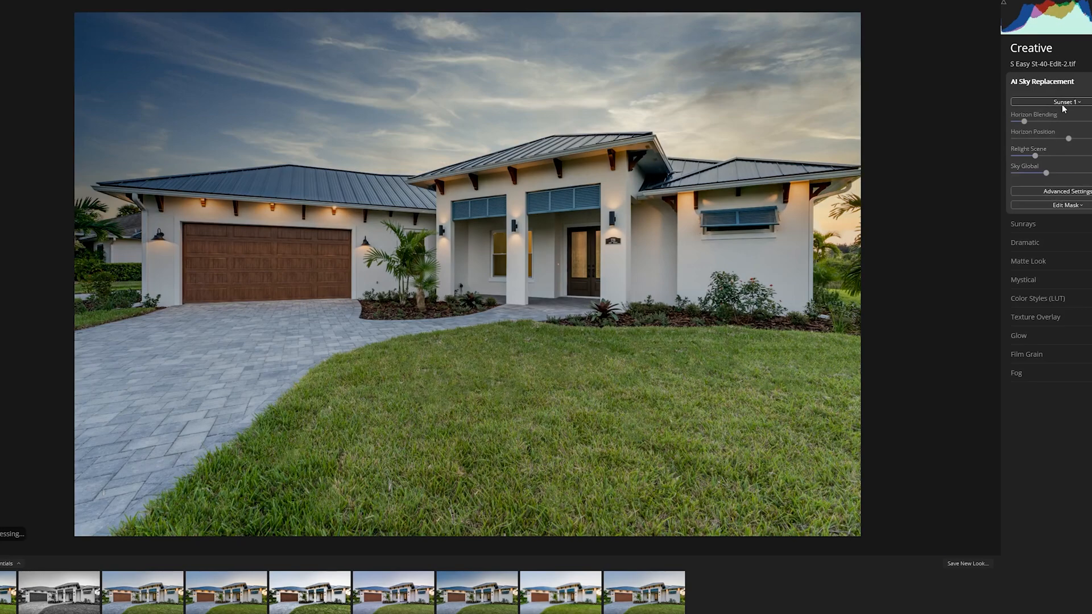
- Replace the sky of the blue-roofed house with Sunset Clouds 1 and inspect the roof corner beside the right-hand palms
left_click(1065, 102)
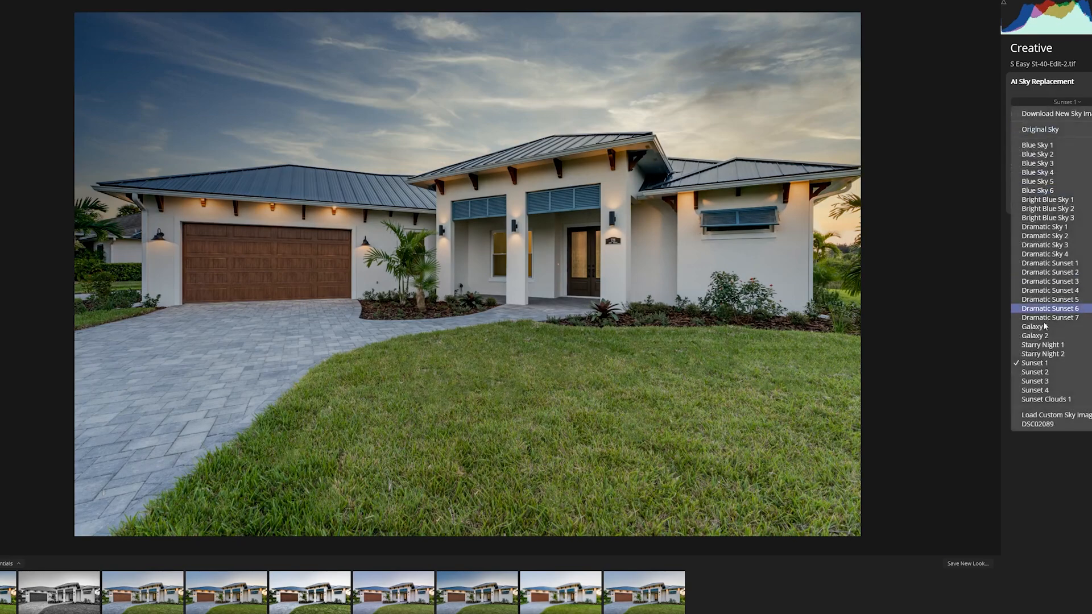
left_click(1046, 398)
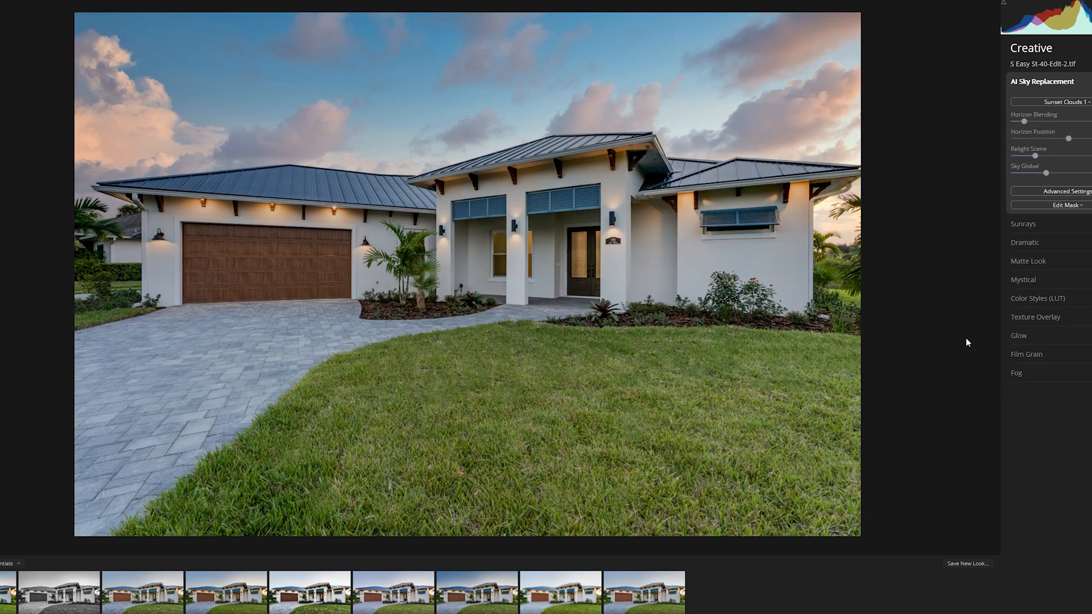
left_click(833, 169)
left_click(855, 198)
- Compare the Sunset Clouds 1 result with the original photo by toggling the before view on and off
left_click(496, 1)
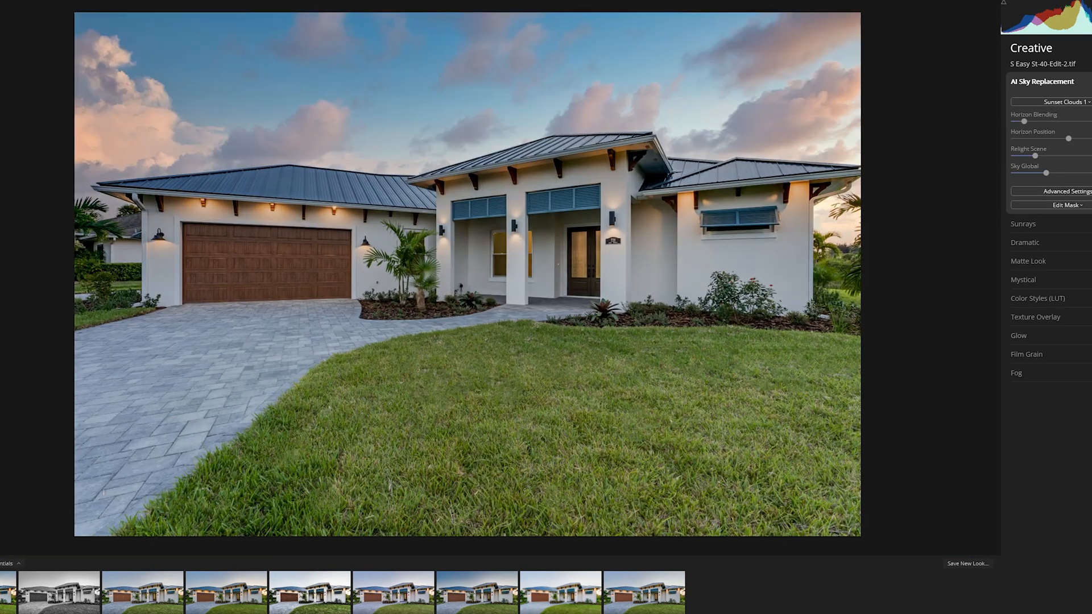
left_click(496, 1)
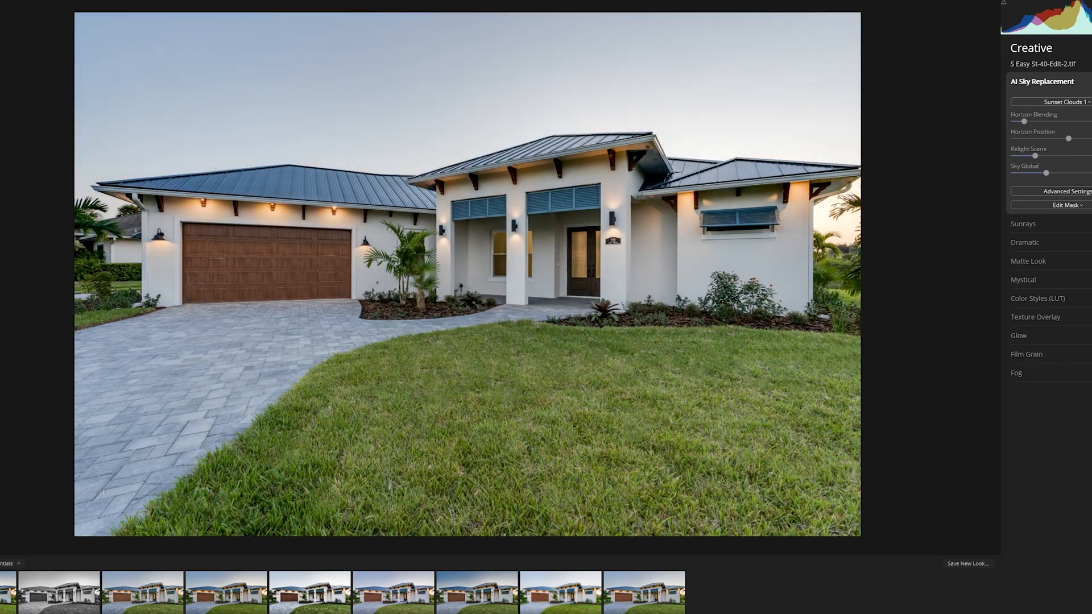
left_click(496, 1)
left_click(496, 1)
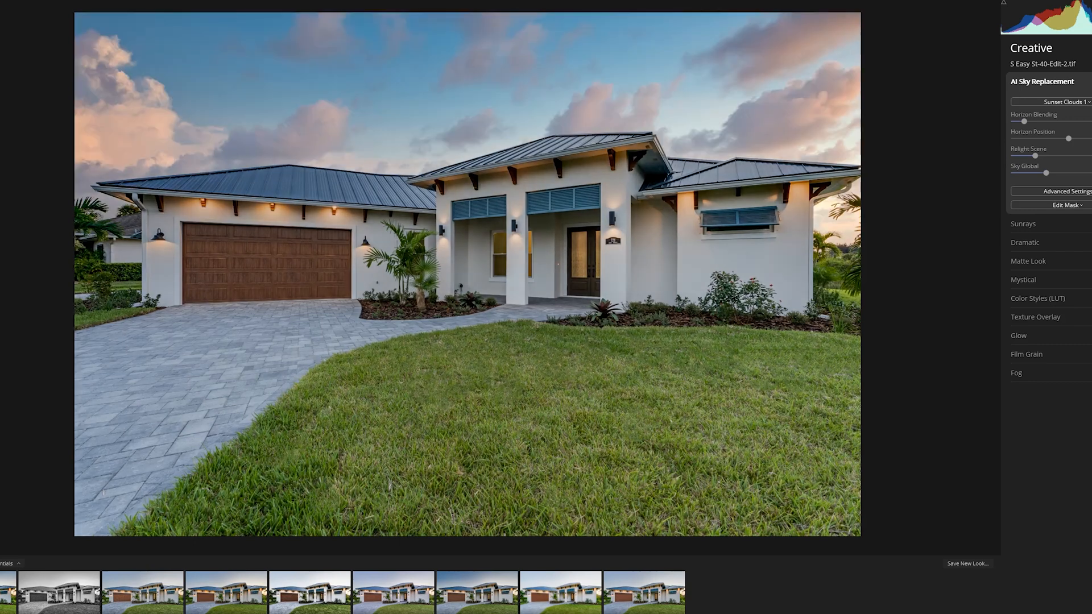
left_click(496, 1)
- Check the sky blending around the garage roof and around the right-hand roof corner and palms at 100% zoom
left_click(92, 186)
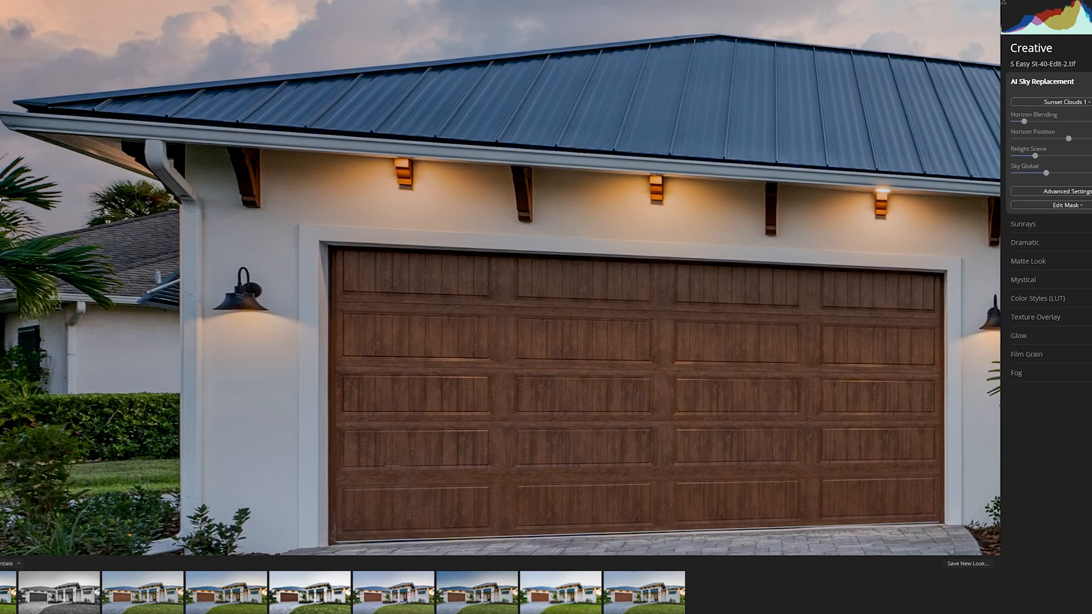
left_click(49, 195)
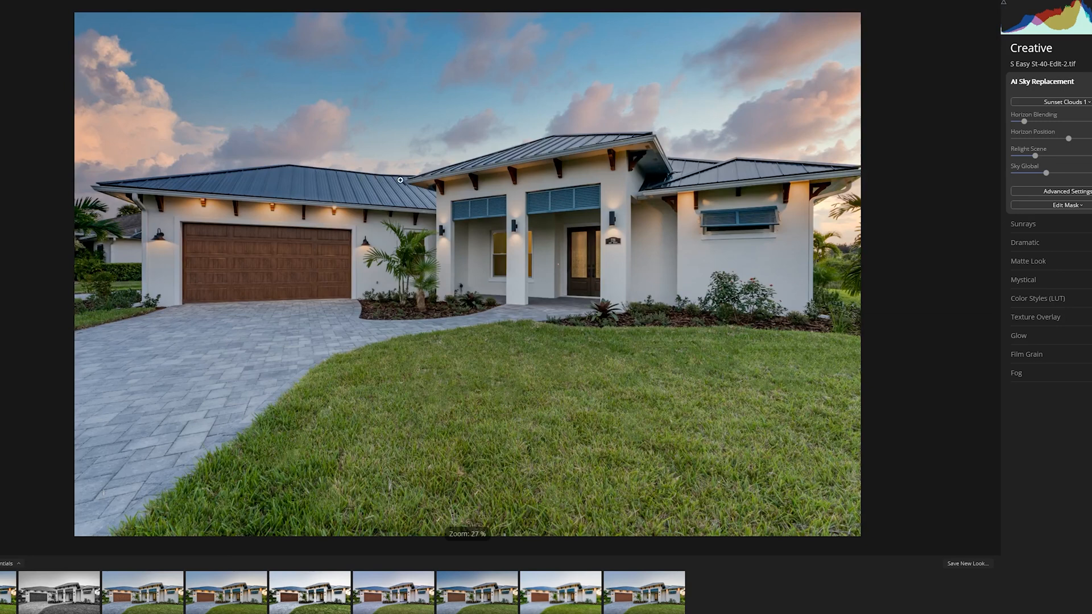
left_click(843, 189)
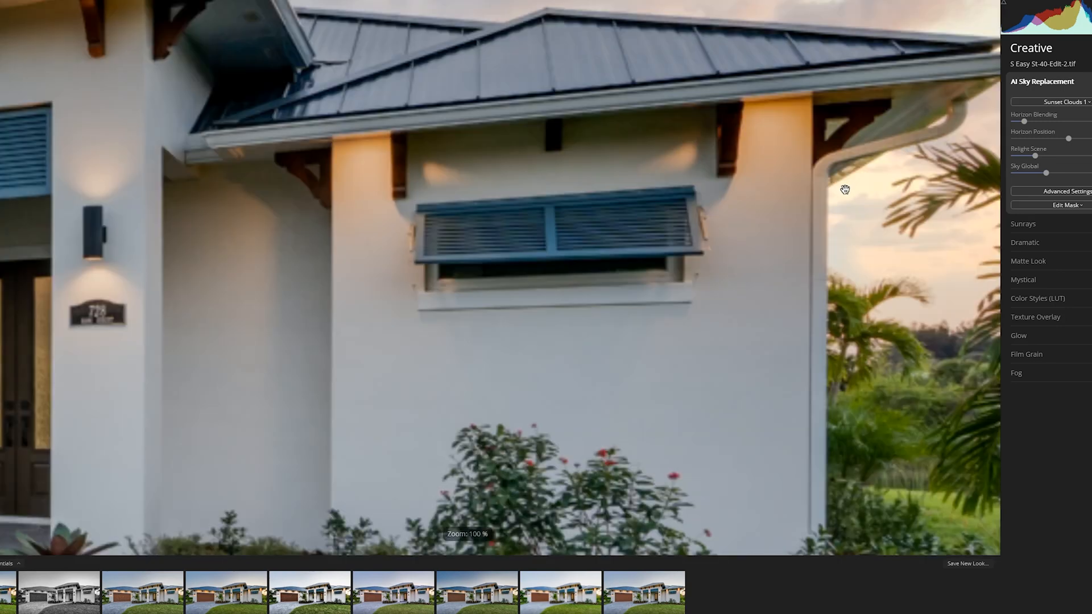
left_click(927, 131)
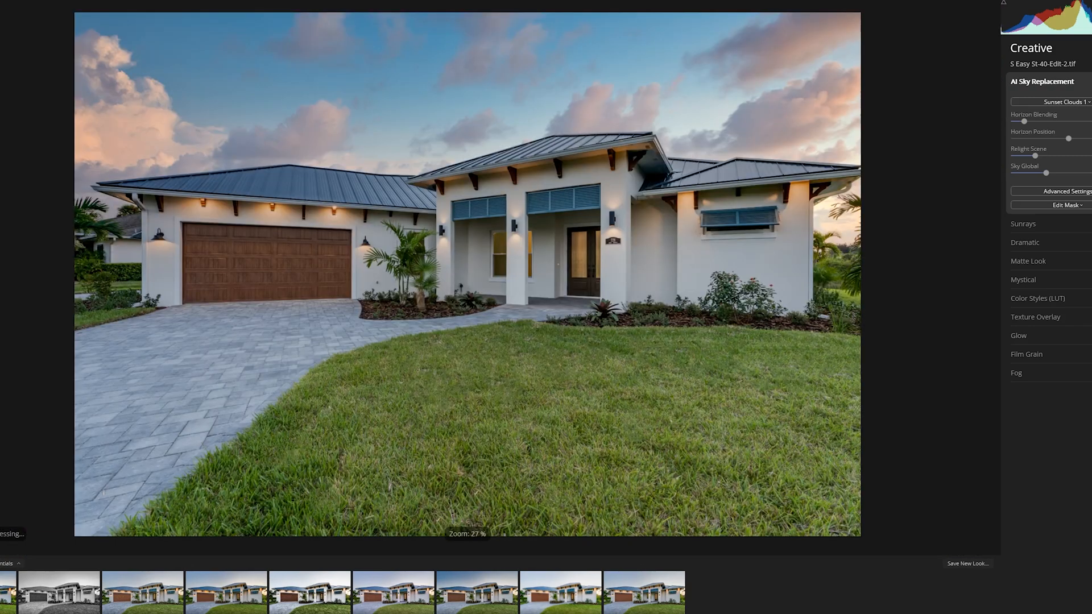